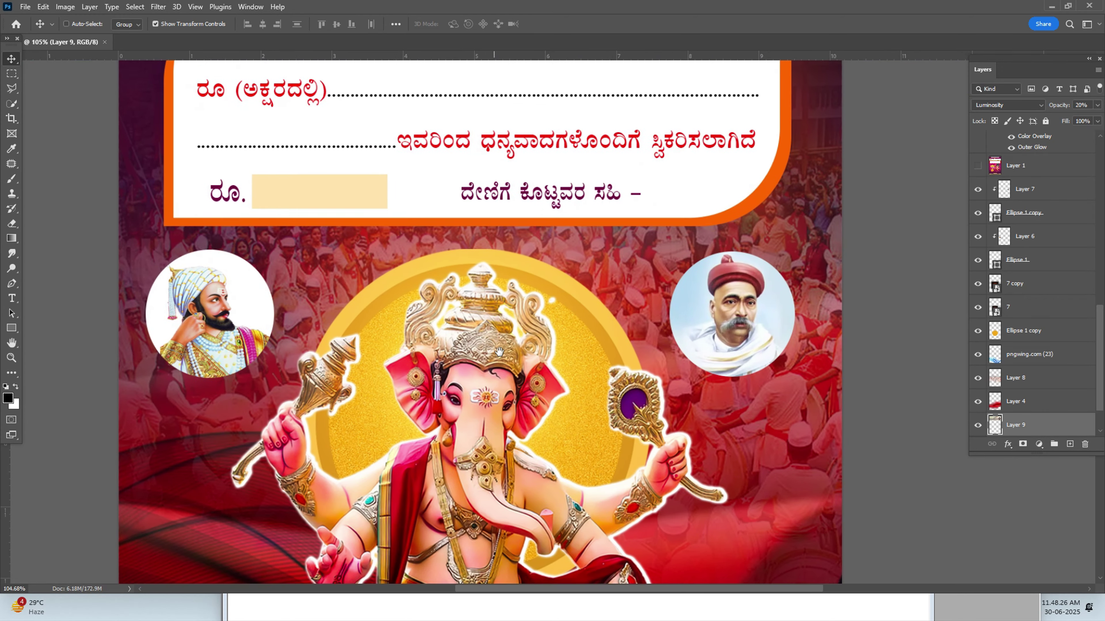
# Look over the 06 receipt design, from the Ganesha artwork up to the upper receipt and the full page.
pyautogui.scroll(10, 486, 371)
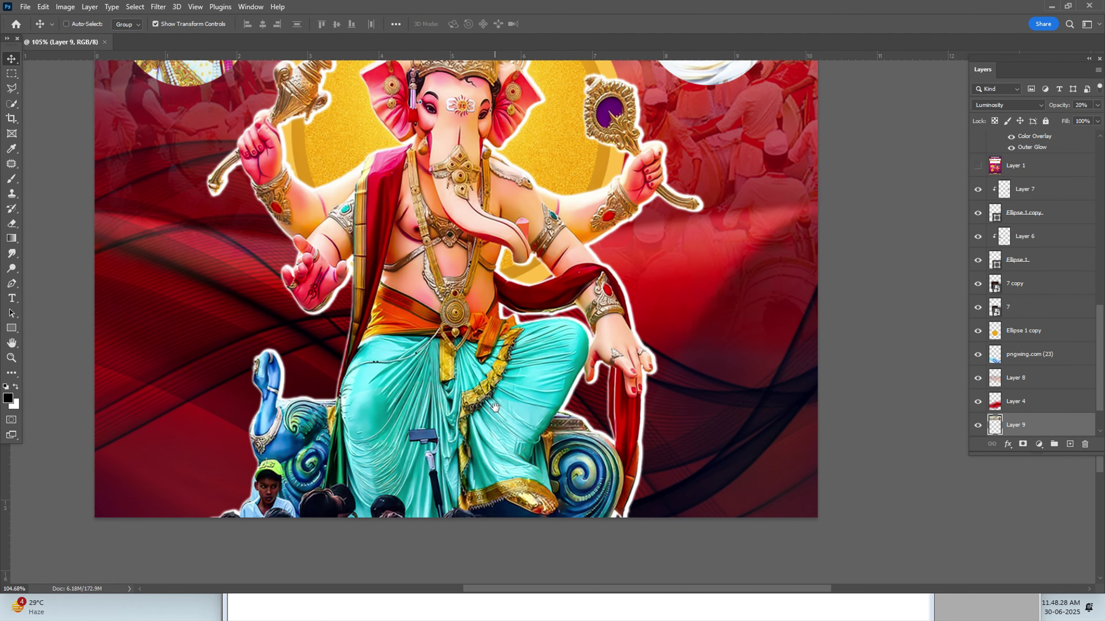
pyautogui.scroll(3, 479, 420)
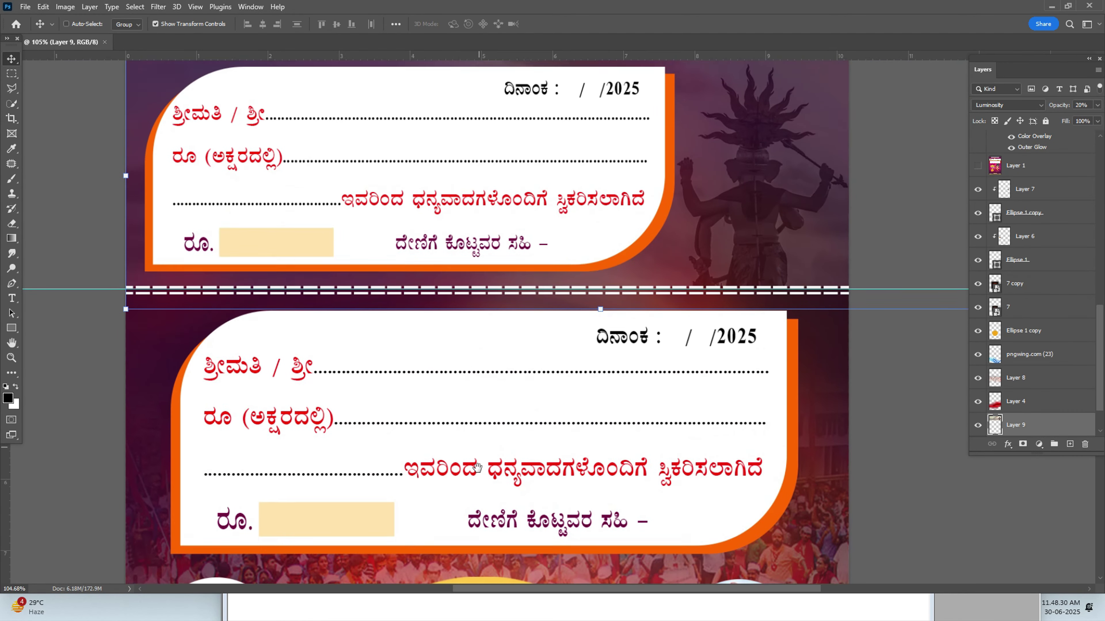
pyautogui.hotkey('ctrl', 't')
pyautogui.scroll(-5, 474, 426)
pyautogui.hotkey('ctrl', '0')
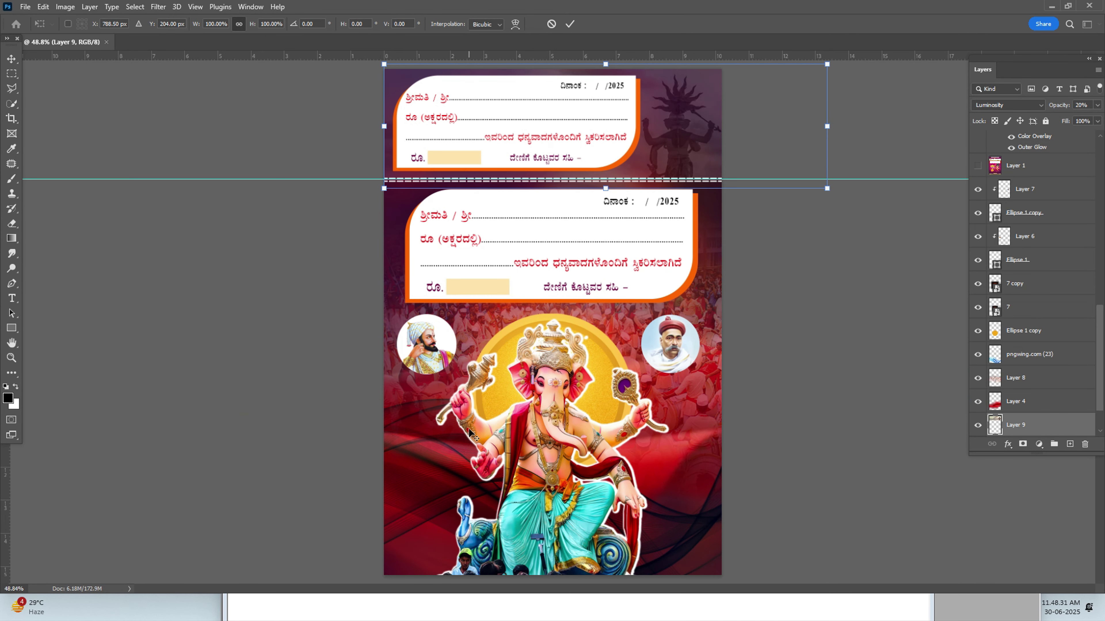
pyautogui.rightClick(549, 127)
pyautogui.click(562, 135)
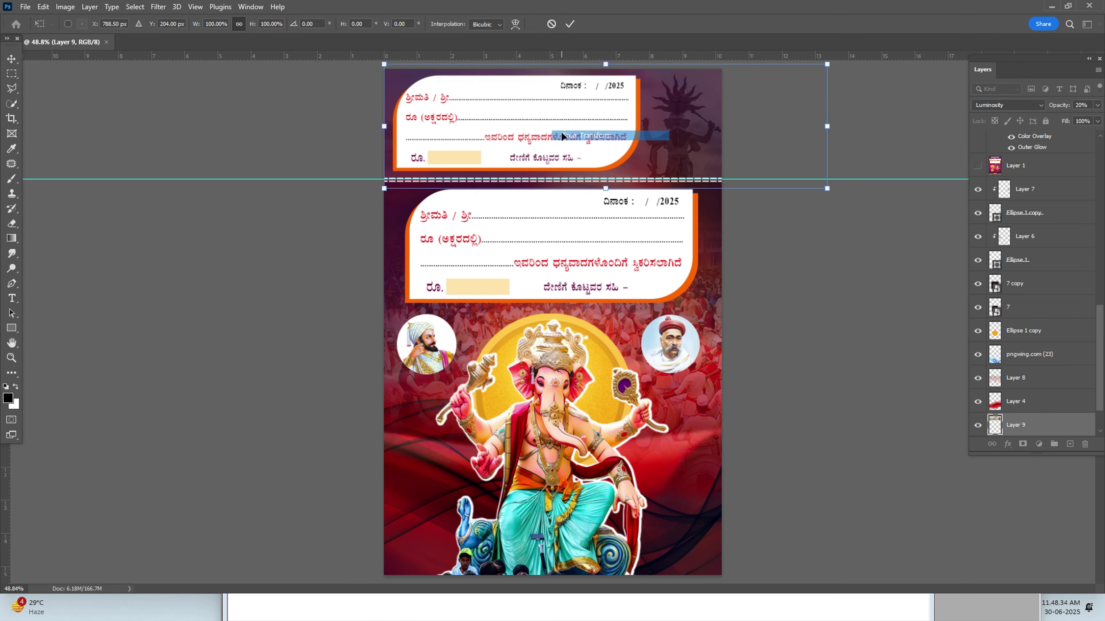
pyautogui.press('Return')
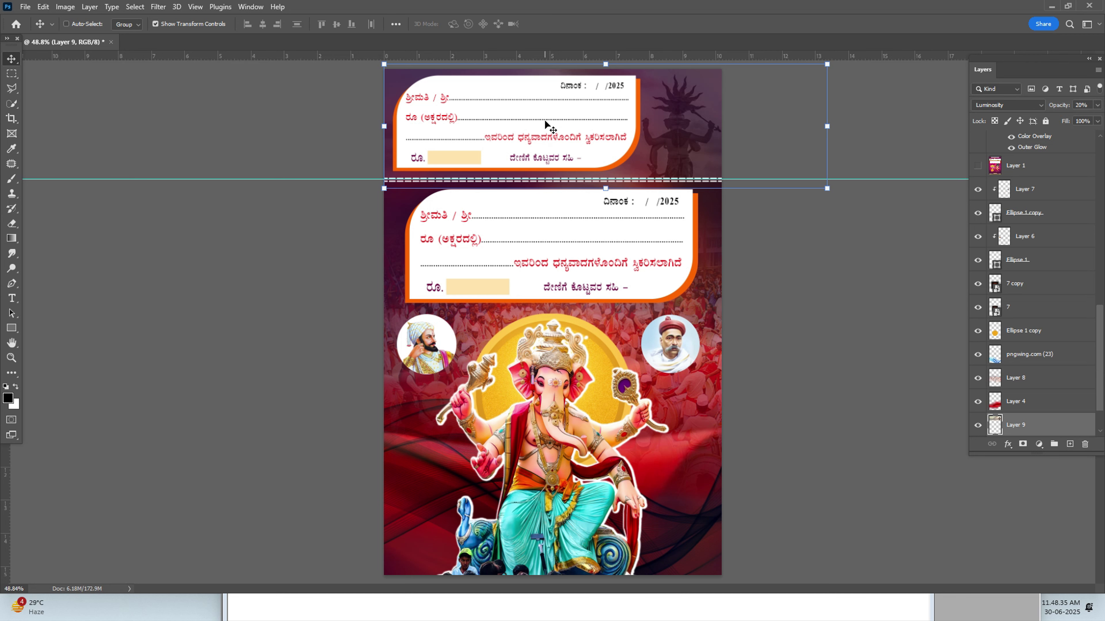
# Try moving the upper receipt's text and the deity silhouette beside it, and undo the moves.
pyautogui.moveTo(545, 121); pyautogui.dragTo(591, 90)
pyautogui.rightClick(555, 150)
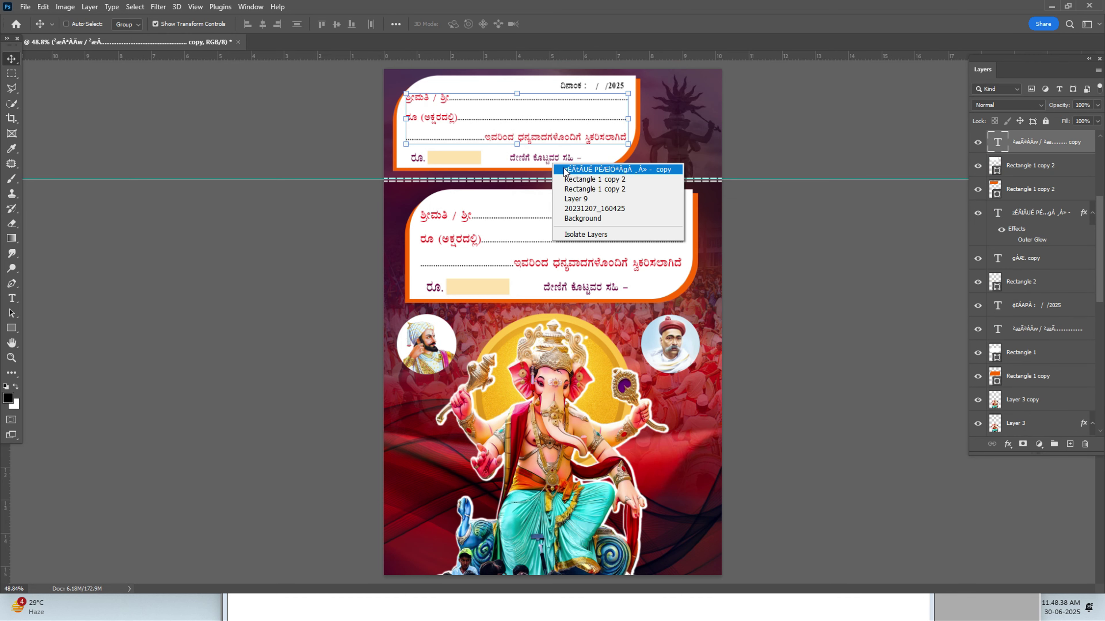
pyautogui.click(574, 167)
pyautogui.rightClick(672, 130)
pyautogui.click(681, 135)
pyautogui.moveTo(681, 135); pyautogui.dragTo(672, 107)
pyautogui.hotkey('ctrl', 'z')
# Try moving the lower receipt's text and the 7 copy layer behind the Ganesha, undoing each move.
pyautogui.rightClick(597, 251)
pyautogui.click(613, 258)
pyautogui.moveTo(620, 257); pyautogui.dragTo(604, 239)
pyautogui.hotkey('ctrl', 'z')
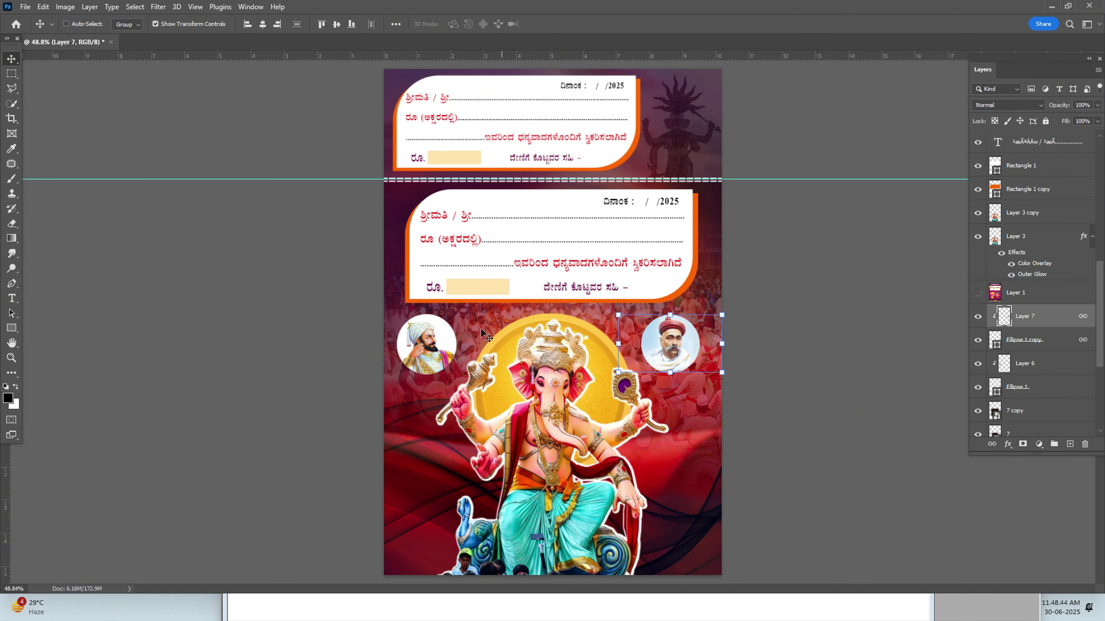
pyautogui.moveTo(516, 357); pyautogui.dragTo(535, 334)
pyautogui.hotkey('ctrl', 'z')
# Try moving the Ganesha figure on Layer 3 copy and on Layer 3, undoing each move.
pyautogui.rightClick(556, 374)
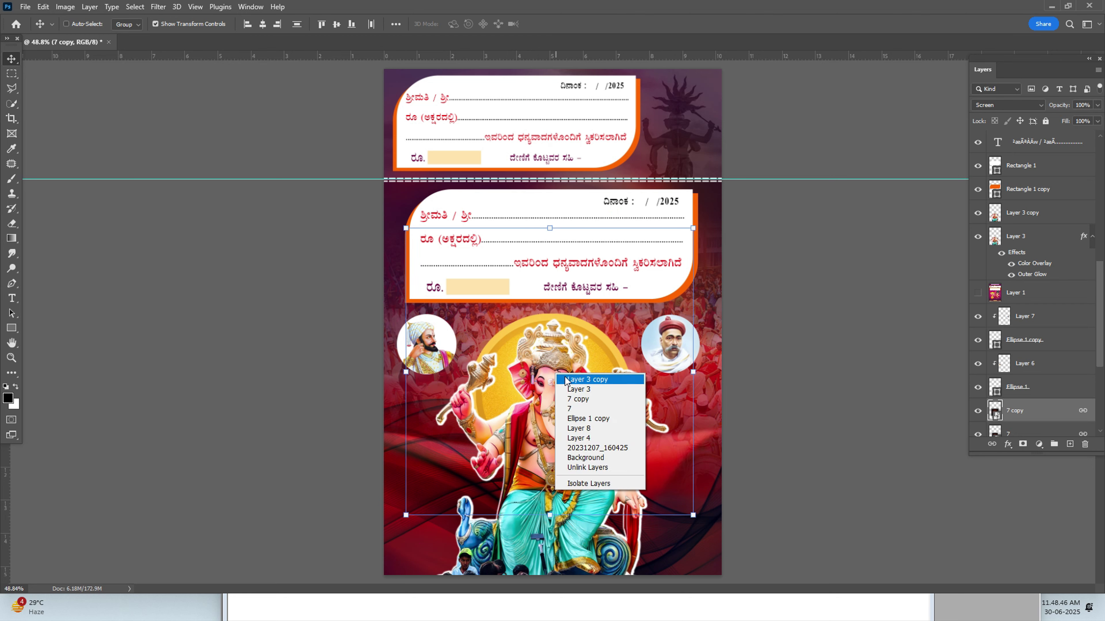
pyautogui.click(571, 379)
pyautogui.moveTo(570, 379); pyautogui.dragTo(611, 317)
pyautogui.hotkey('ctrl', 'z')
pyautogui.rightClick(548, 367)
pyautogui.click(566, 383)
pyautogui.hotkey('ctrl', 'z')
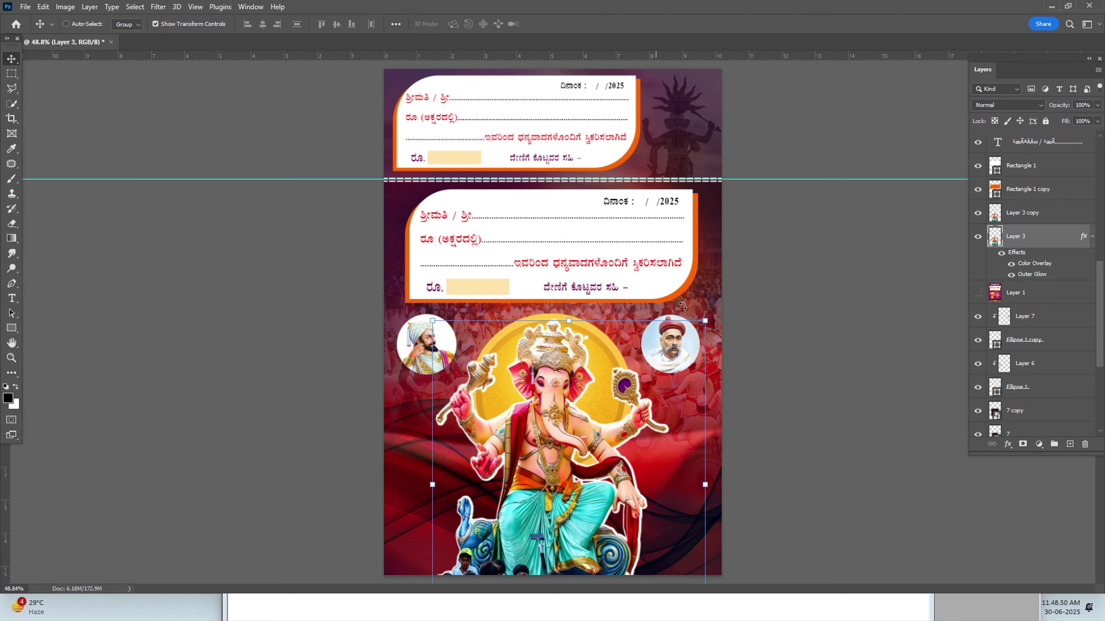
# Try moving the crowd picture behind the round portraits, and undo the move.
pyautogui.rightClick(685, 305)
pyautogui.click(696, 310)
pyautogui.moveTo(696, 310); pyautogui.dragTo(640, 339)
pyautogui.hotkey('ctrl', 'z')
# Try moving the pngwing.com (23) wavy-line layer up behind the portraits.
pyautogui.rightClick(702, 500)
pyautogui.click(712, 520)
pyautogui.moveTo(713, 520); pyautogui.dragTo(735, 356)
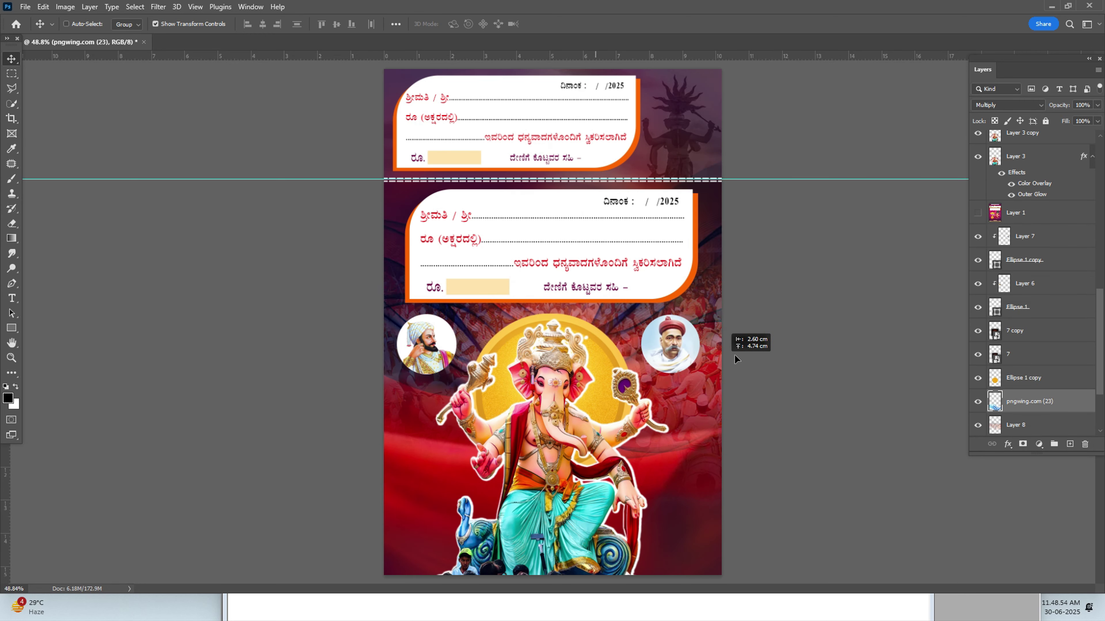
pyautogui.rightClick(445, 489)
pyautogui.click(451, 505)
pyautogui.moveTo(448, 499); pyautogui.dragTo(549, 316)
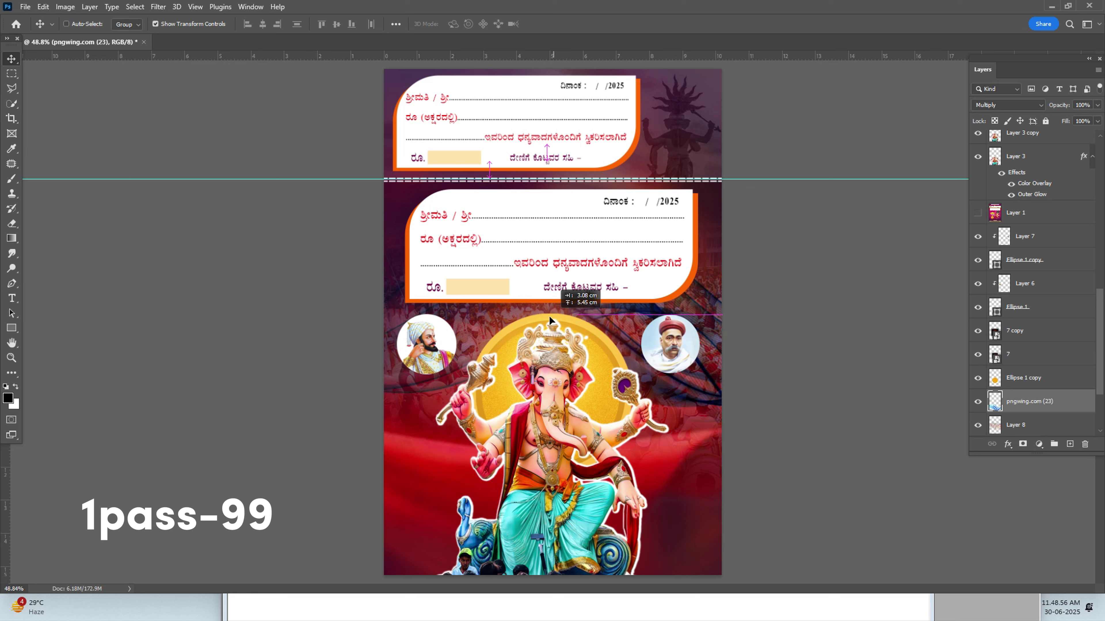
# Try moving the red backdrop on Layer 4, and undo the trial moves of the backdrop and the wavy lines.
pyautogui.click(434, 503)
pyautogui.moveTo(444, 416); pyautogui.dragTo(452, 422)
pyautogui.moveTo(383, 496); pyautogui.dragTo(484, 514)
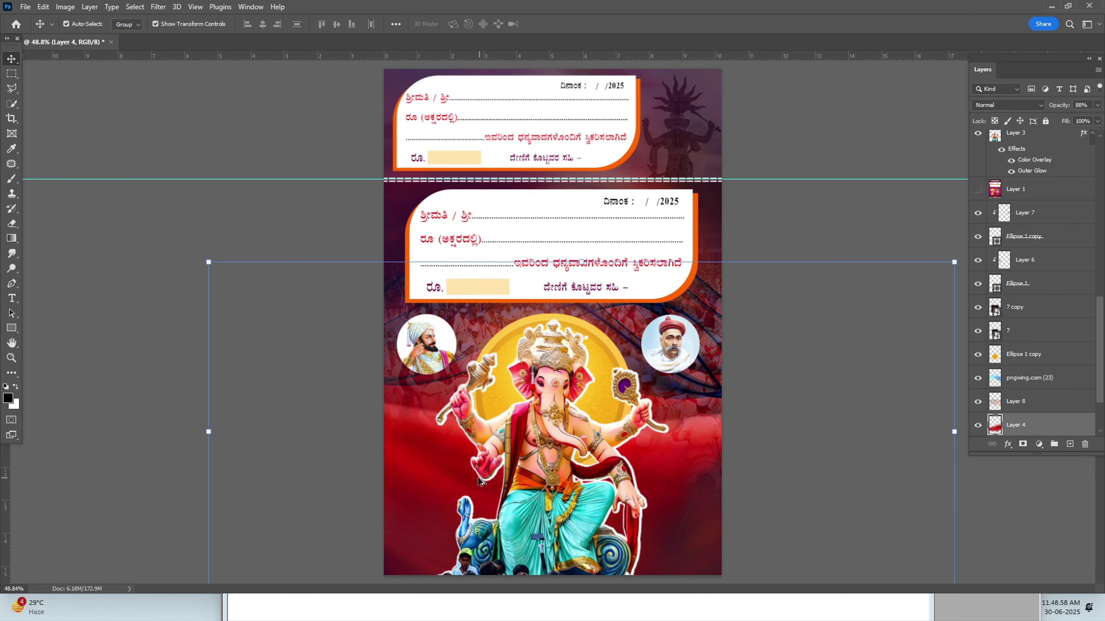
pyautogui.hotkey('ctrl', 'z')
pyautogui.hotkey('ctrl', 'z')
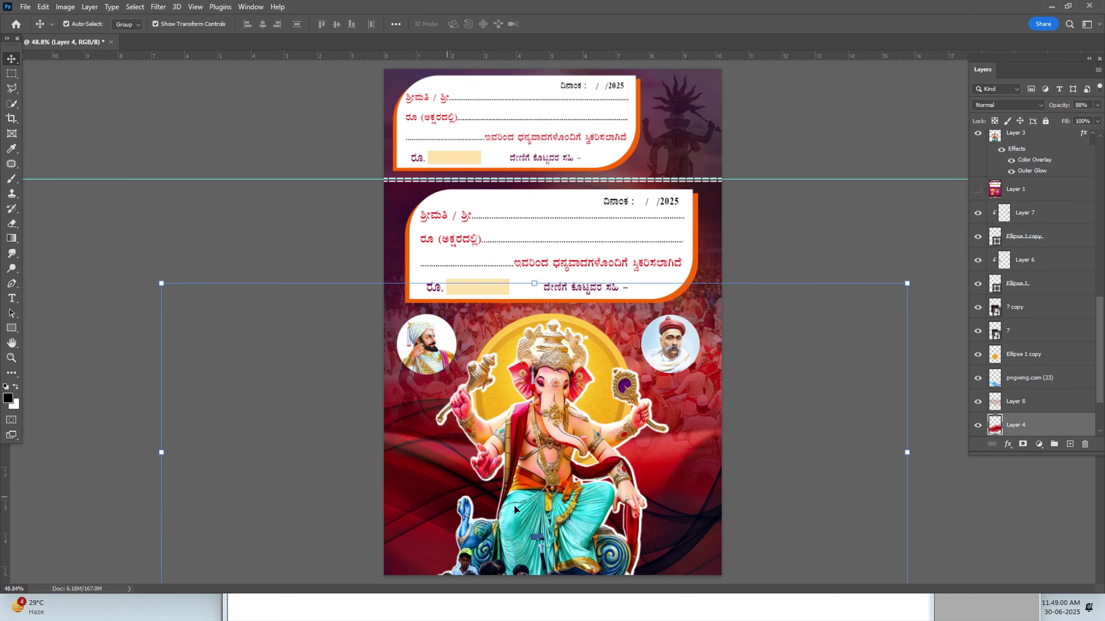
# Examine the restored design up close, from the Ganesha artwork to the upper receipt, and as a whole page.
pyautogui.scroll(5, 537, 410)
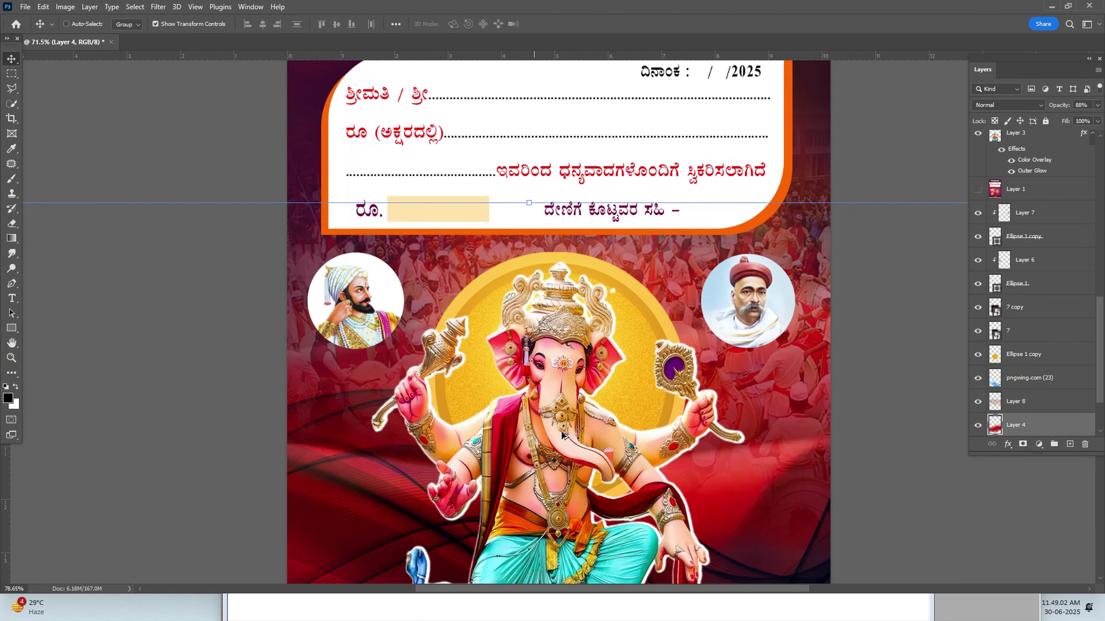
pyautogui.scroll(3, 561, 432)
pyautogui.moveTo(566, 490); pyautogui.dragTo(536, 364)
pyautogui.scroll(8, 536, 364)
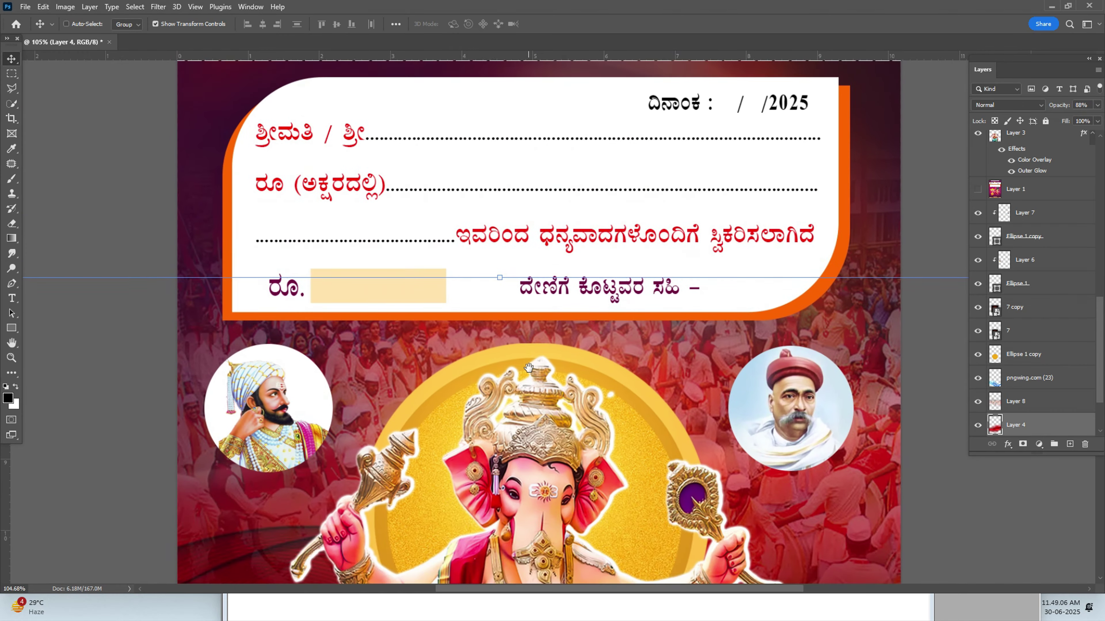
pyautogui.scroll(7, 543, 380)
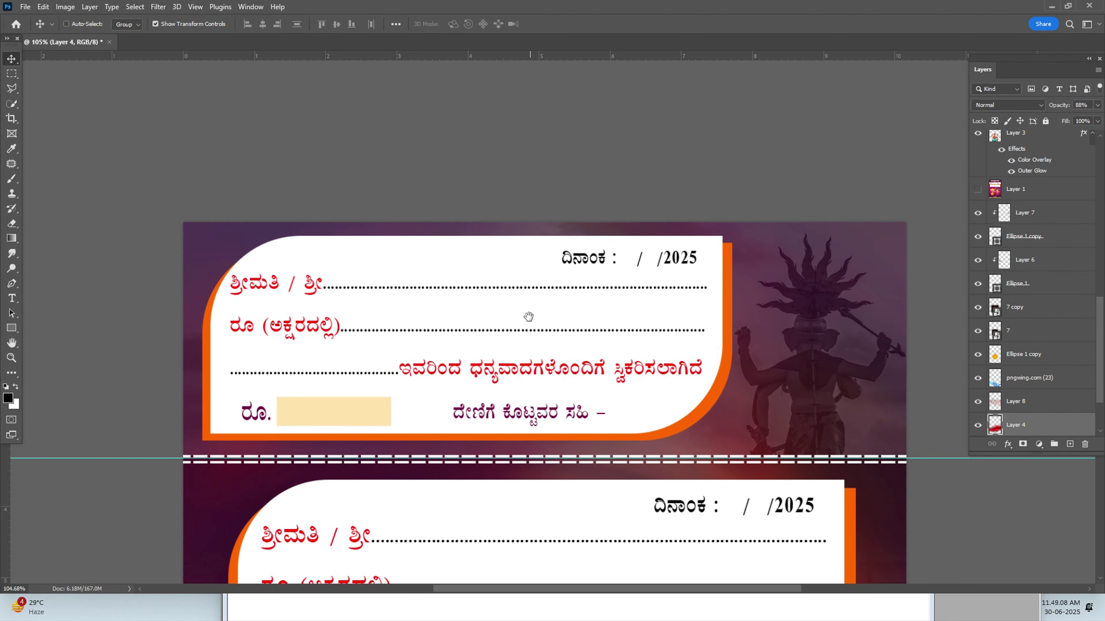
pyautogui.scroll(-3, 528, 322)
pyautogui.scroll(-8, 527, 328)
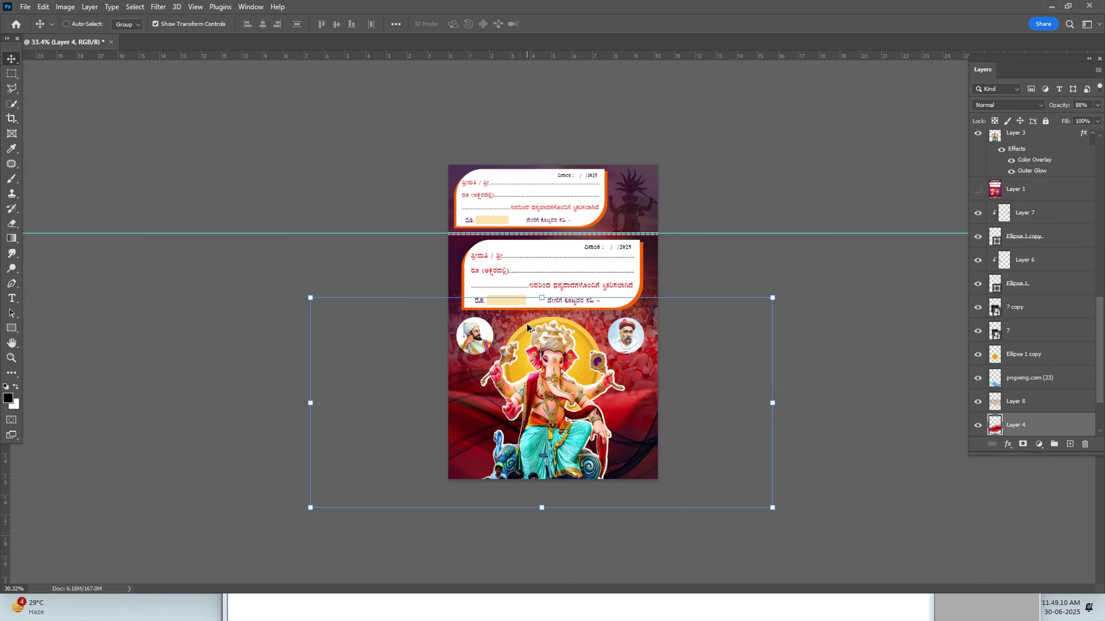
pyautogui.scroll(-6, 527, 326)
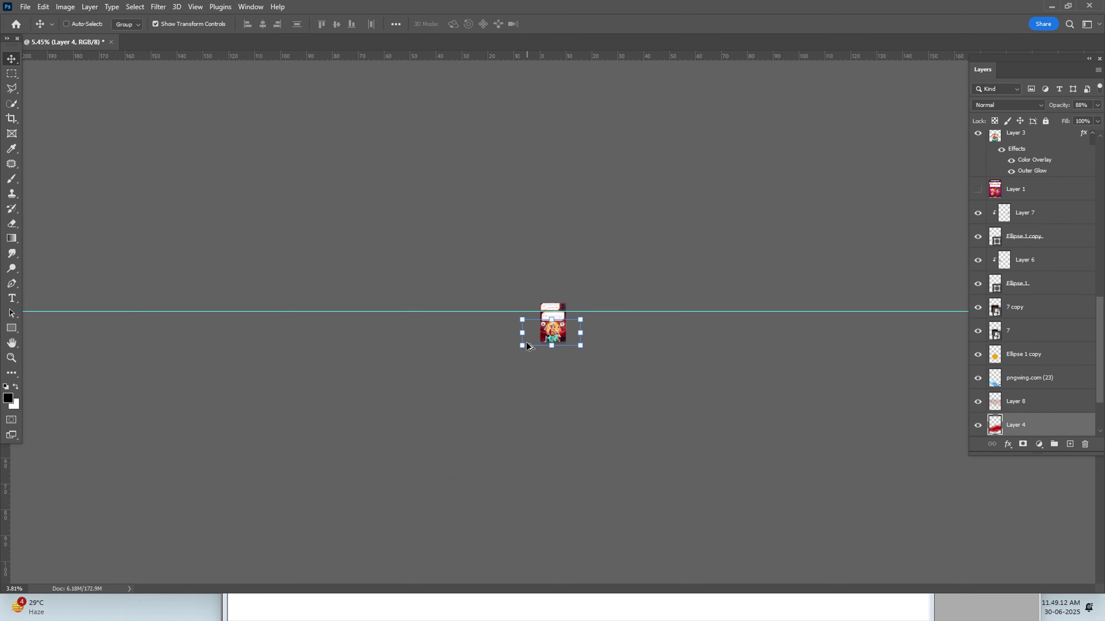
# Cancel closing 06.tif and open the 05 design from the PSD File folder.
pyautogui.hotkey('ctrl', 'w')
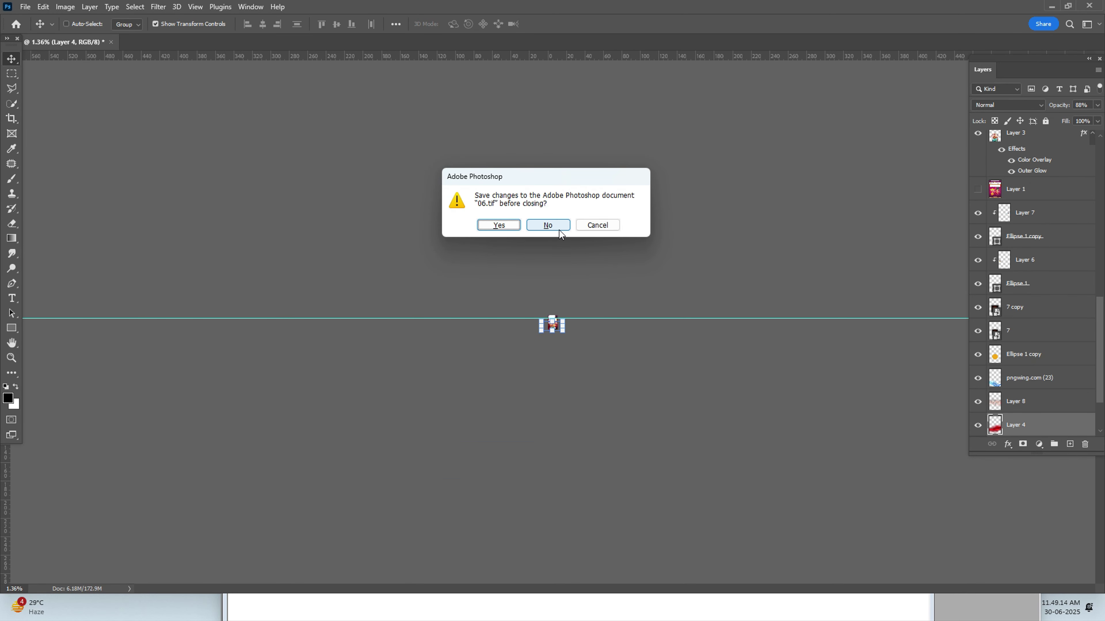
pyautogui.click(612, 227)
pyautogui.hotkey('ctrl', 'o')
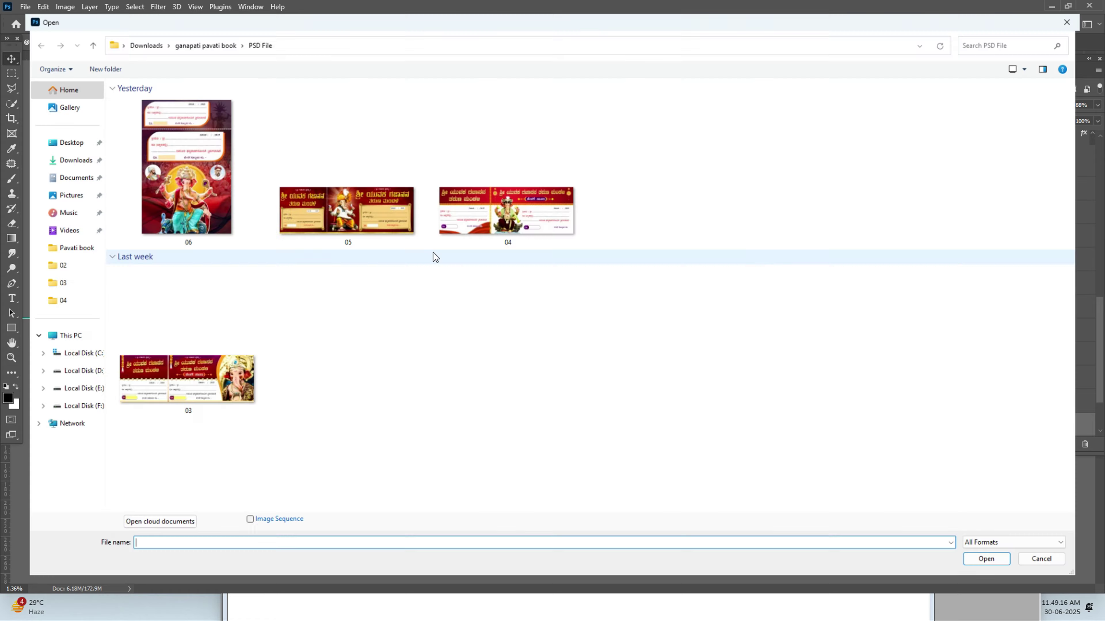
pyautogui.doubleClick(347, 194)
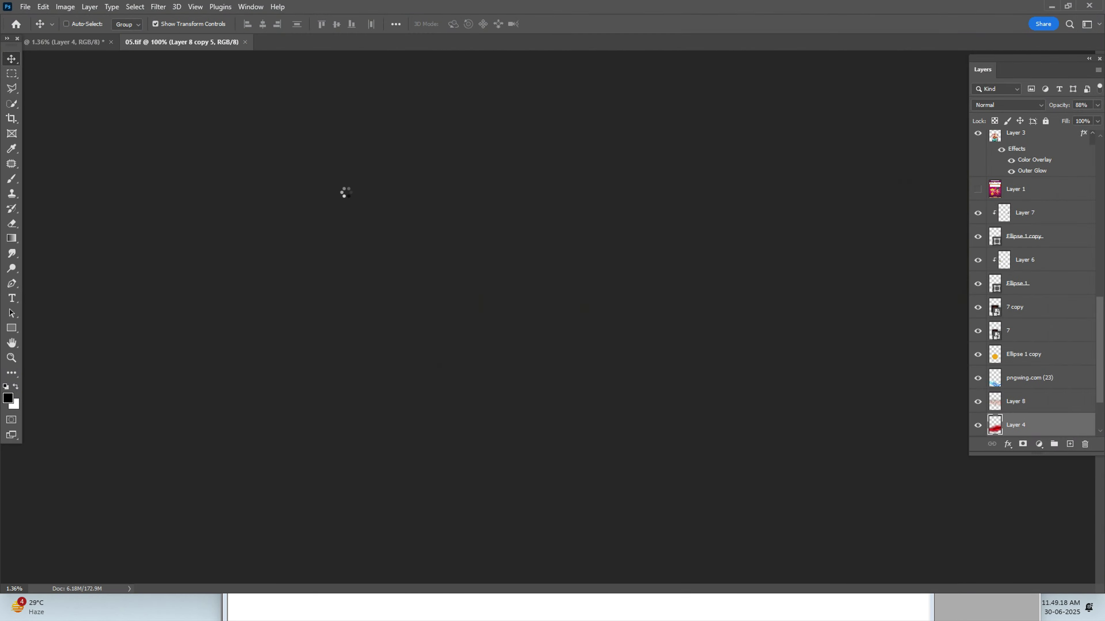
# Examine the 05 design's first receipt, the central Ganesha artwork and the larger second receipt up close.
pyautogui.scroll(5, 447, 241)
pyautogui.scroll(-4, 451, 241)
pyautogui.scroll(-2, 450, 240)
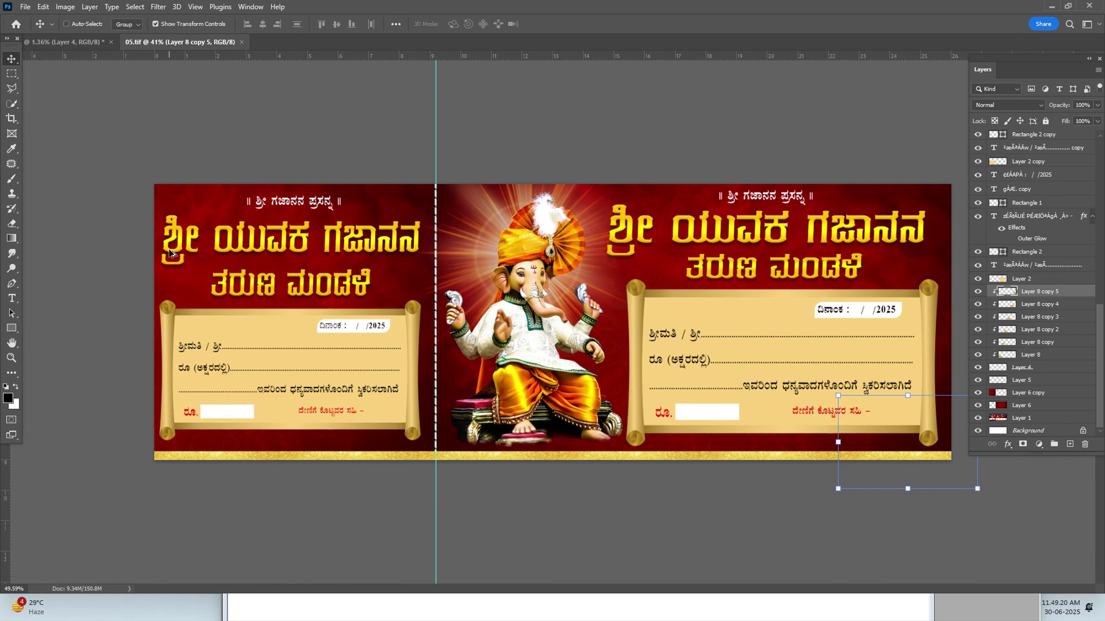
pyautogui.scroll(5, 131, 256)
pyautogui.moveTo(129, 260); pyautogui.dragTo(526, 237)
pyautogui.scroll(-1, 528, 241)
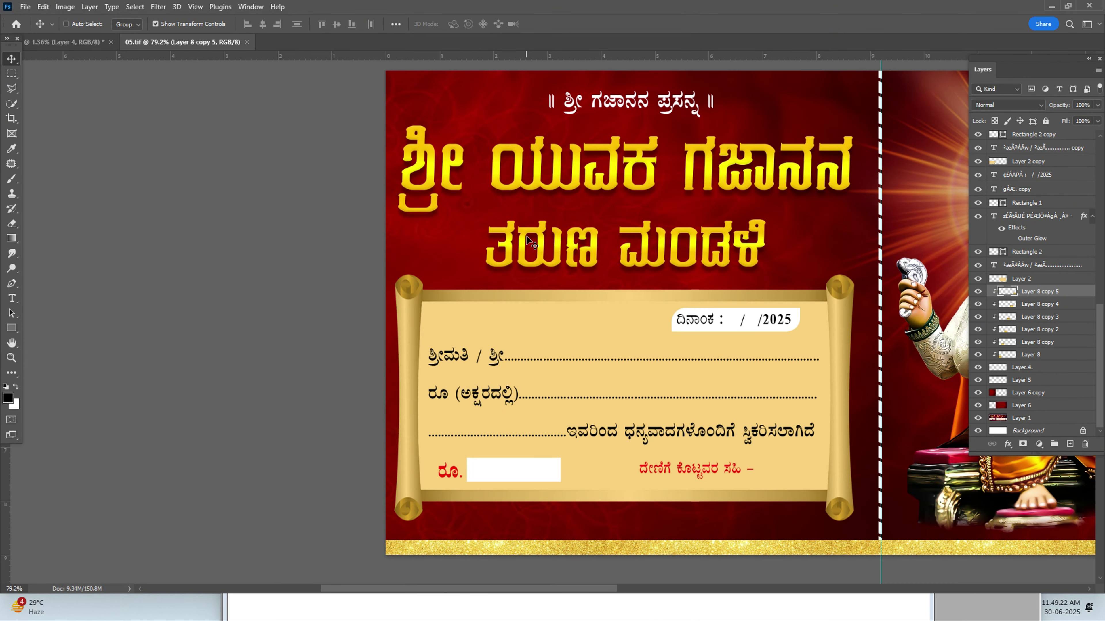
pyautogui.hscroll(6, 730, 262)
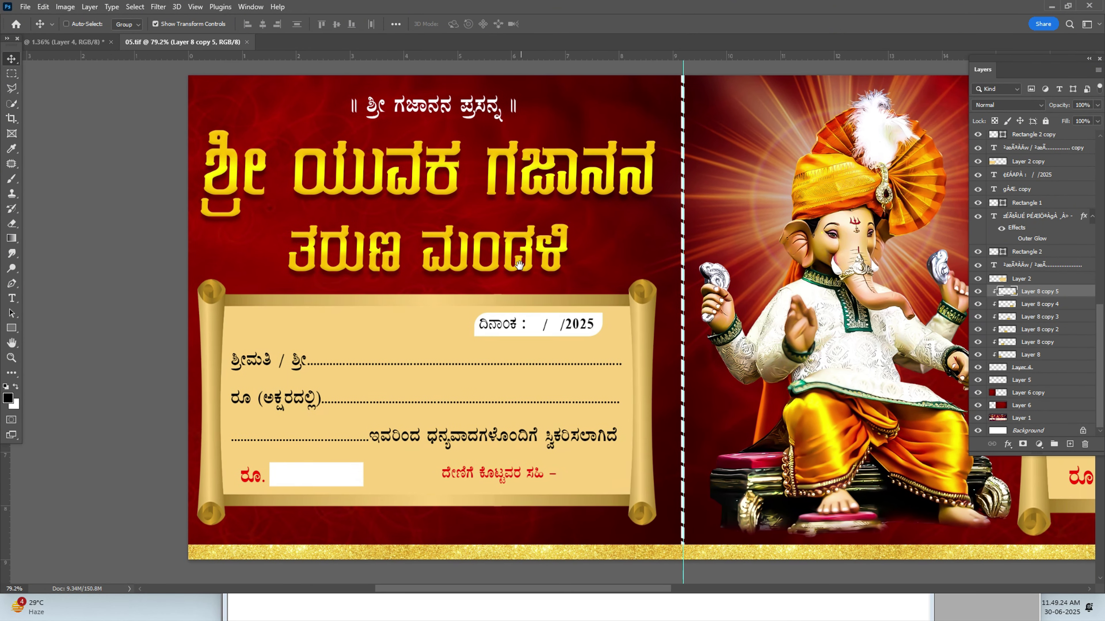
pyautogui.hscroll(9, 854, 285)
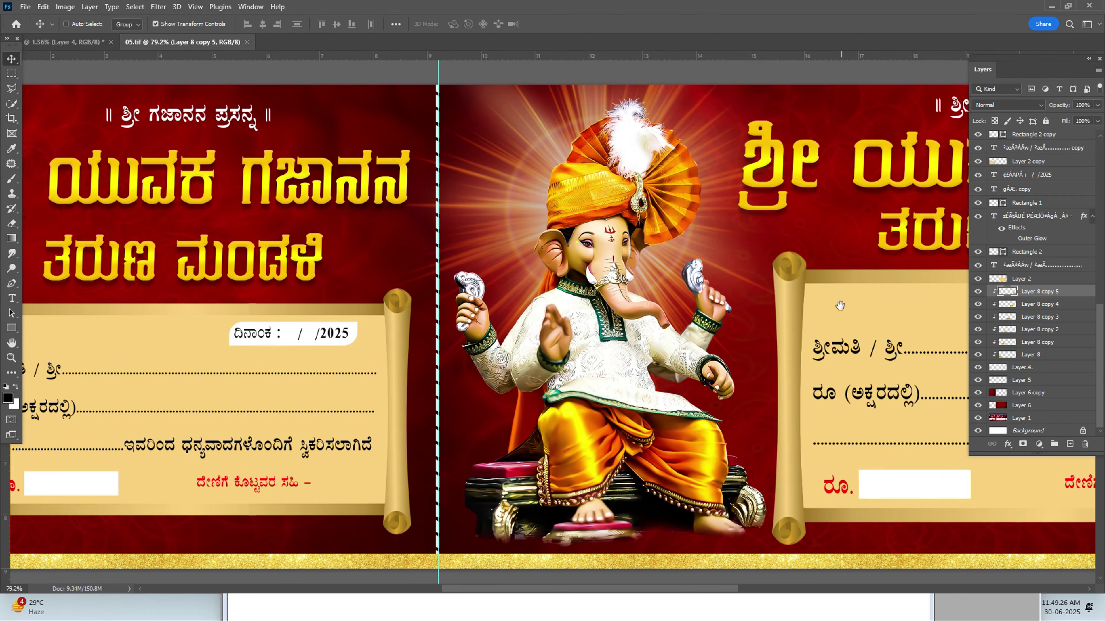
pyautogui.hscroll(12, 738, 305)
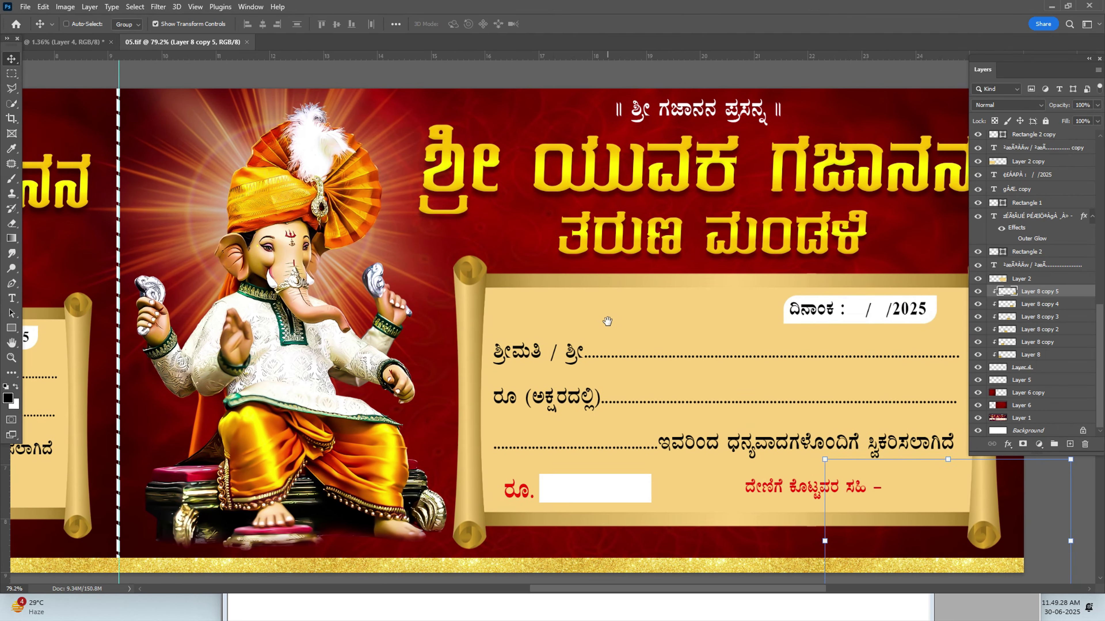
pyautogui.scroll(-5, 803, 333)
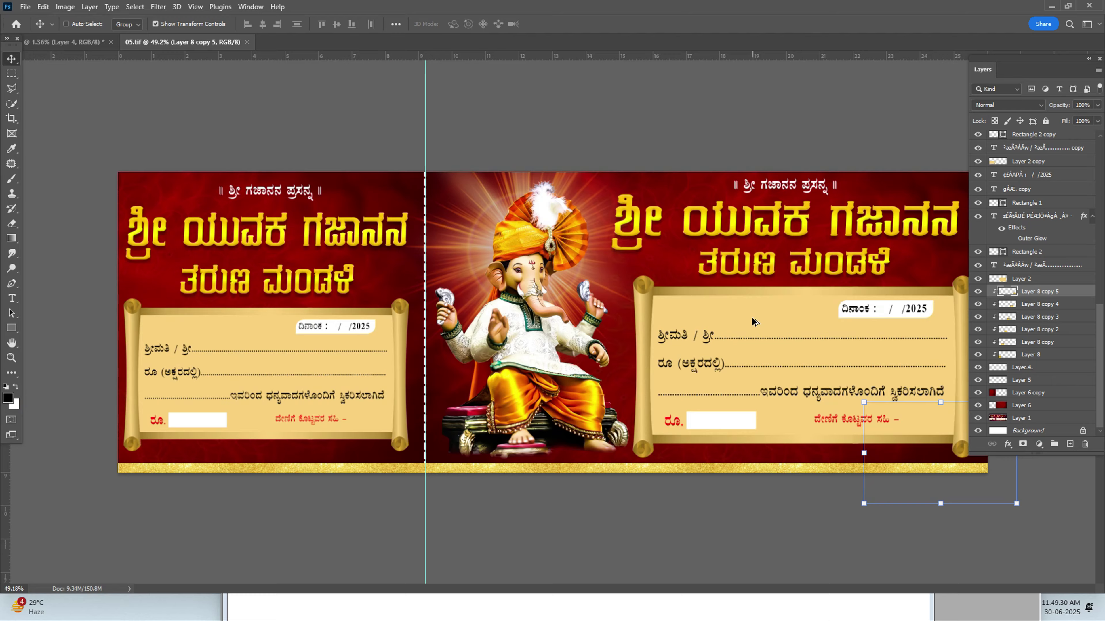
pyautogui.scroll(1, 564, 308)
# Try moving the smaller receipt's main title, and place the text cursor in its invocation and donor-name lines.
pyautogui.keyDown('ctrl'); pyautogui.click(218, 244); pyautogui.keyUp('ctrl')
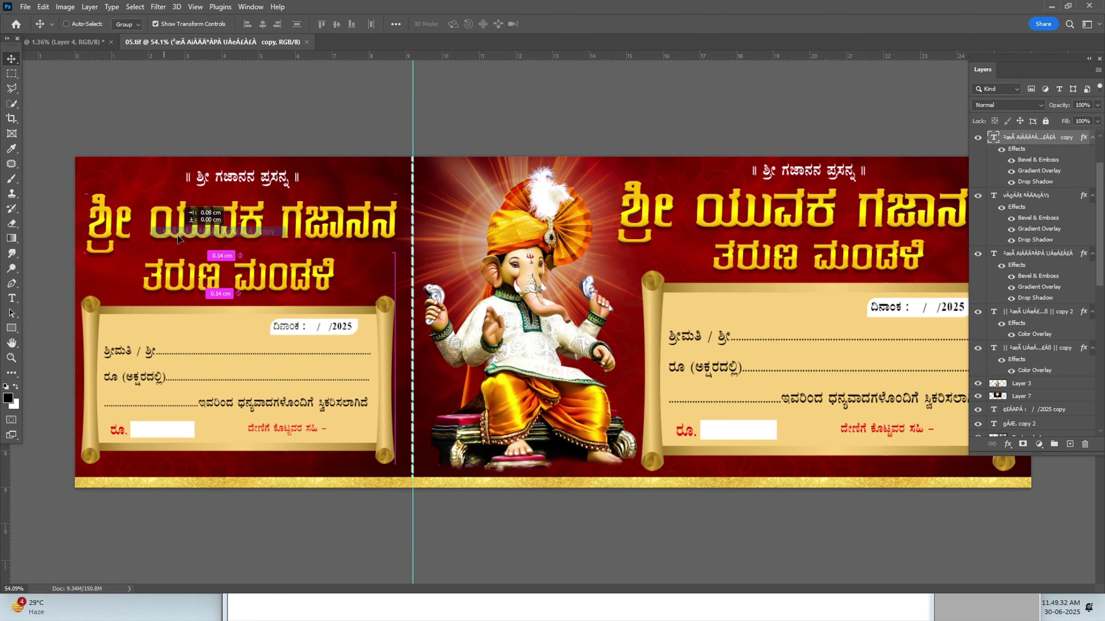
pyautogui.moveTo(217, 266); pyautogui.dragTo(188, 263)
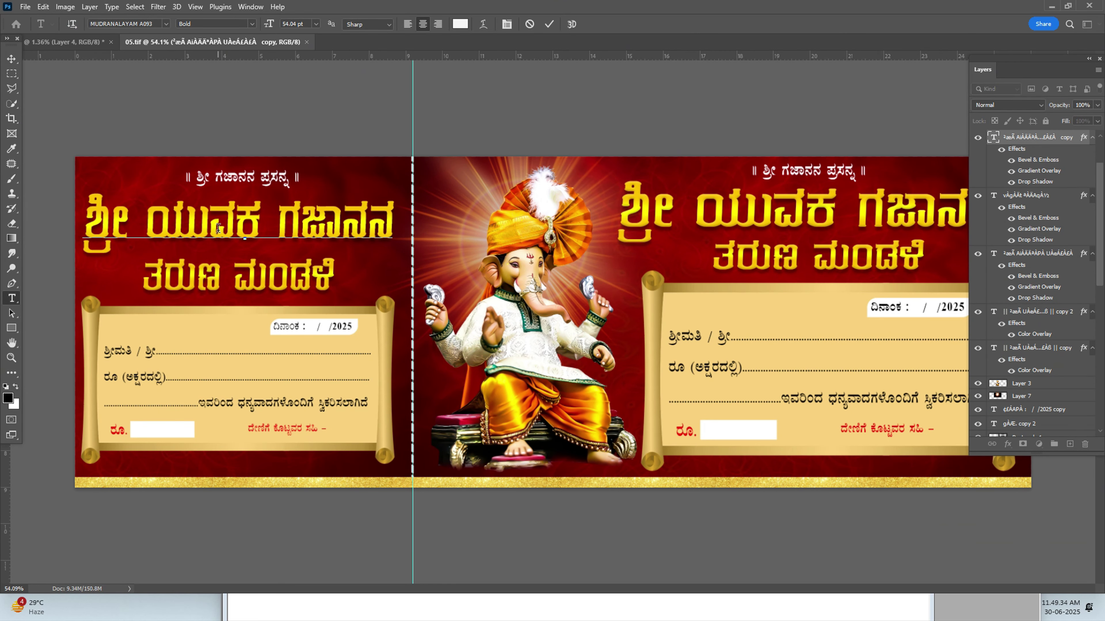
pyautogui.click(237, 159)
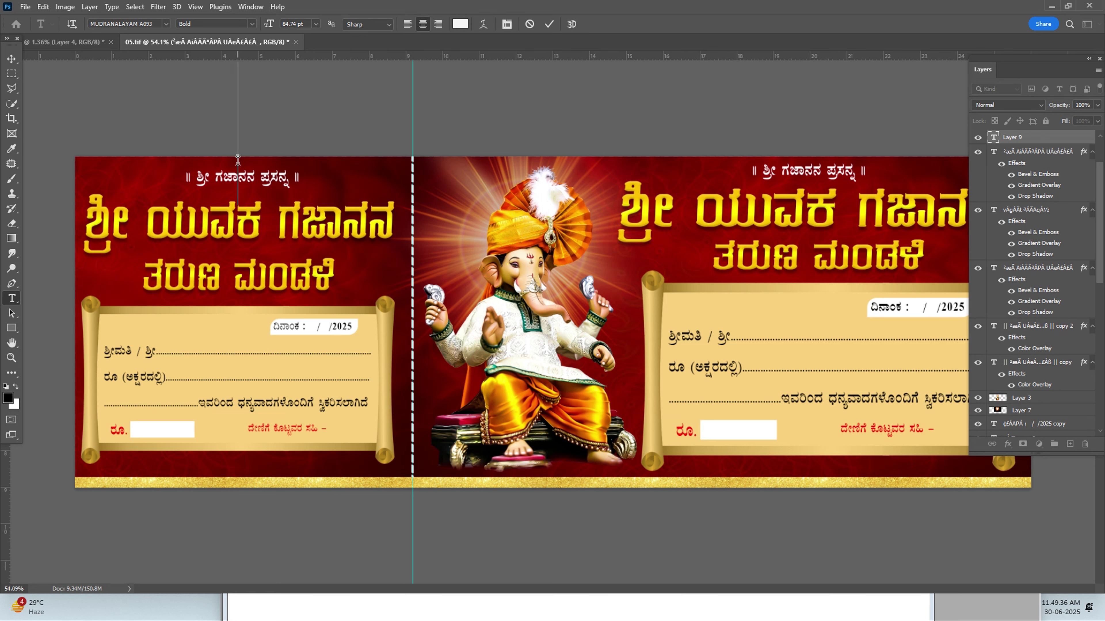
pyautogui.click(236, 172)
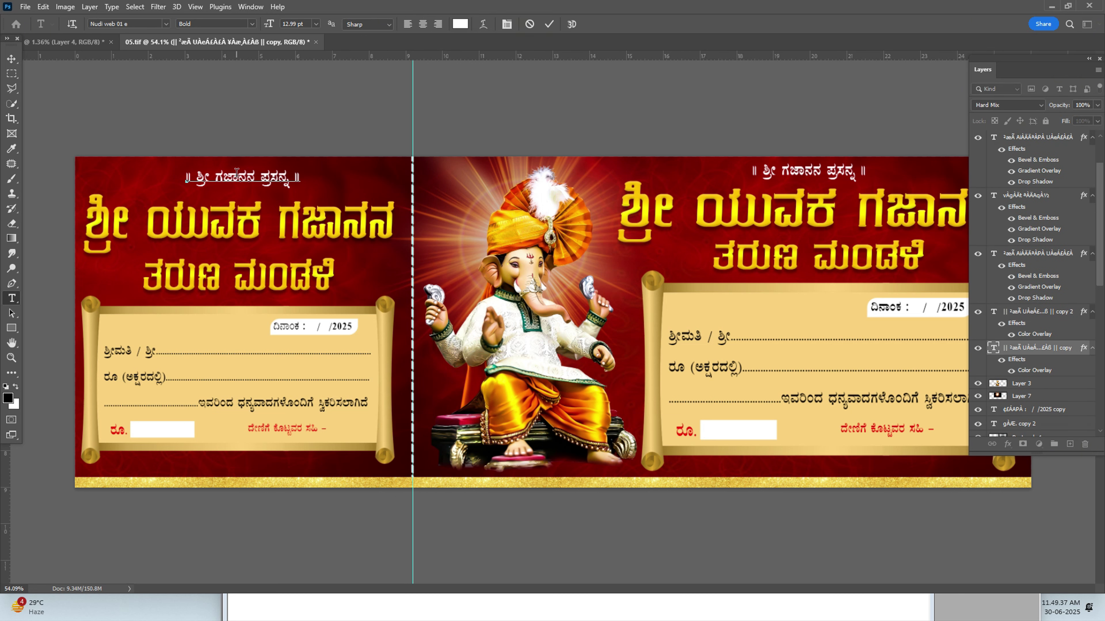
pyautogui.click(142, 355)
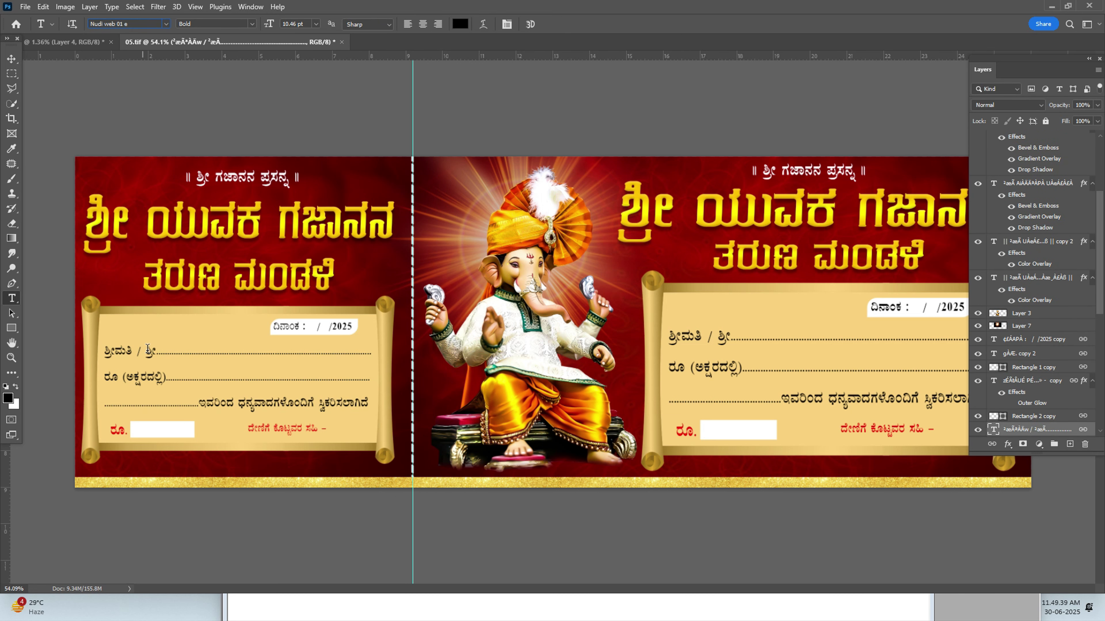
# Try moving the smaller receipt's linked form text layer, and dismiss the move attempt.
pyautogui.moveTo(264, 298); pyautogui.dragTo(248, 361)
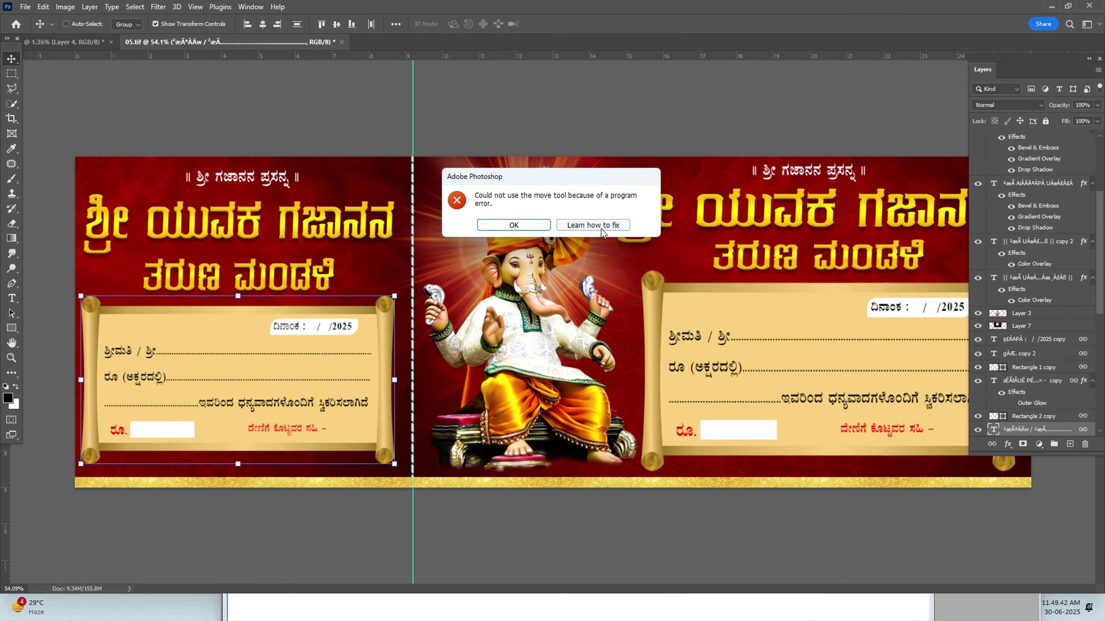
pyautogui.click(536, 226)
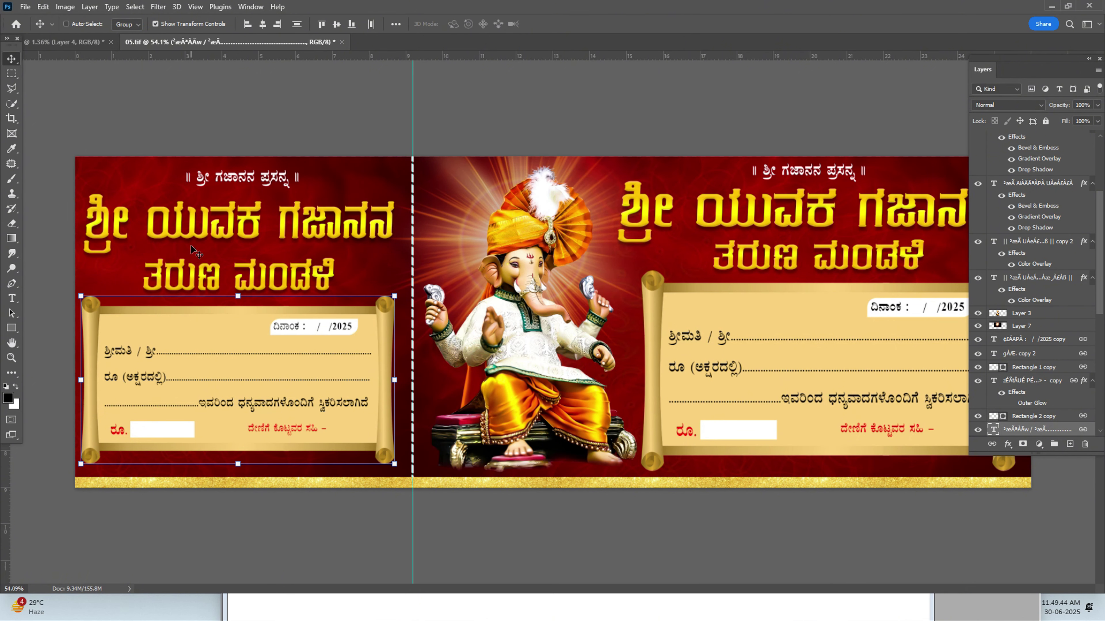
pyautogui.hotkey('ctrl', 'z')
# Unlink the smaller receipt's parchment layer, Layer 2 copy, and test moving it on its own before restoring its position.
pyautogui.rightClick(223, 335)
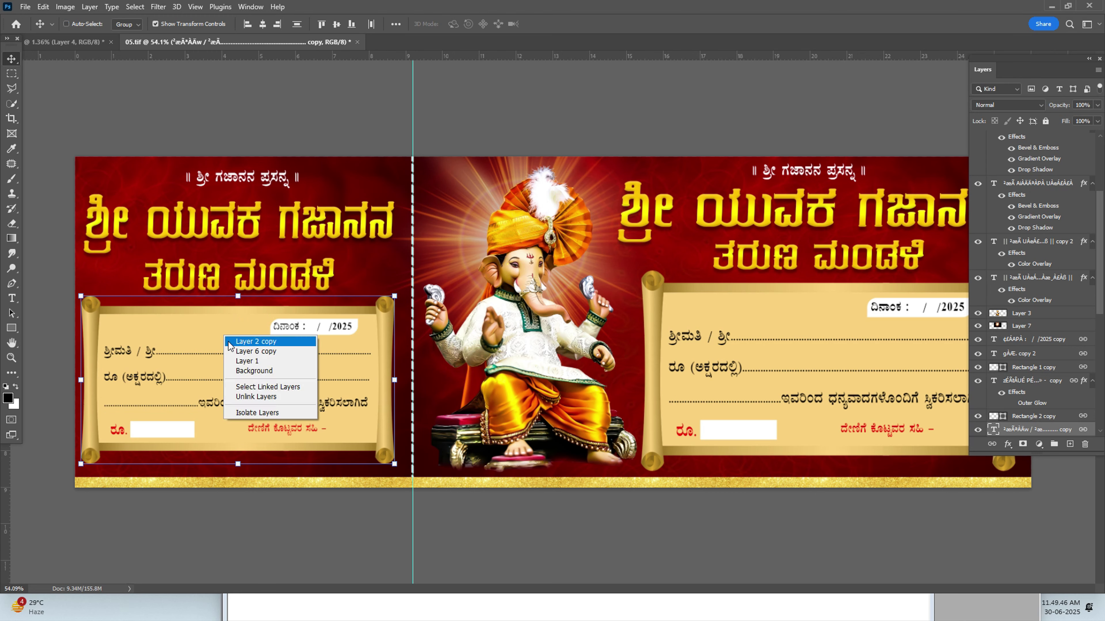
pyautogui.click(255, 341)
pyautogui.click(1007, 444)
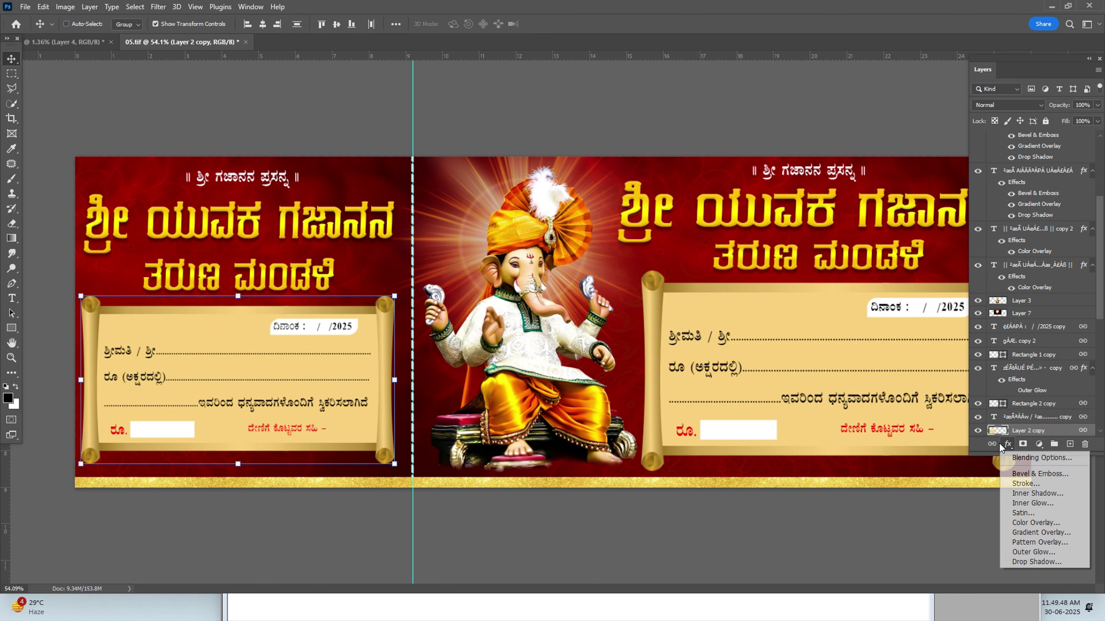
pyautogui.click(994, 443)
pyautogui.moveTo(273, 341); pyautogui.dragTo(300, 301)
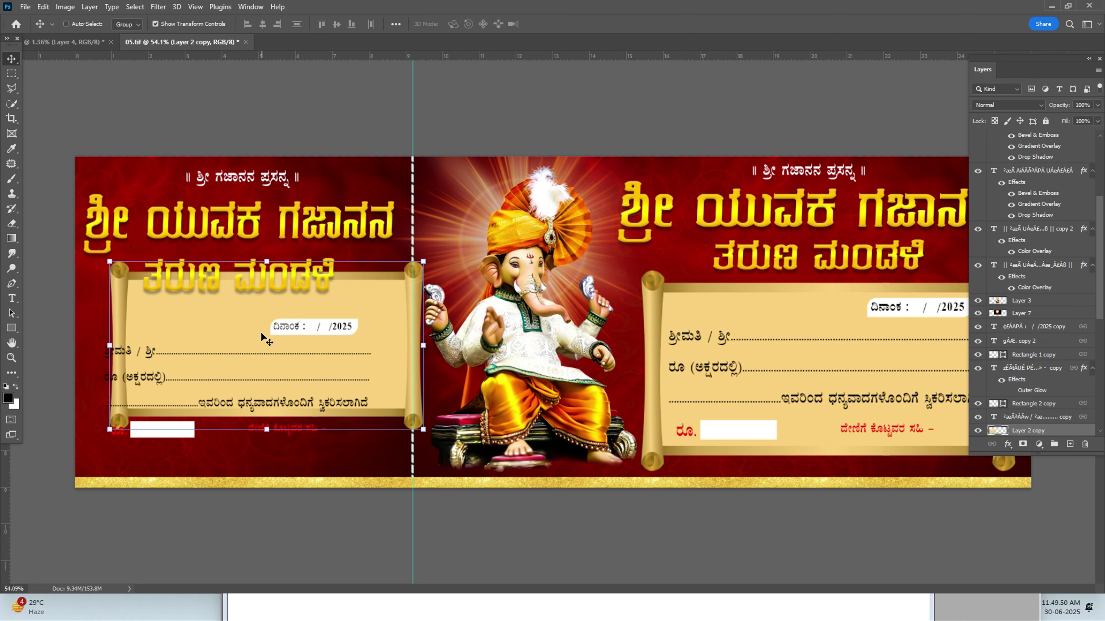
pyautogui.hotkey('ctrl', 'z')
# Try moving the smaller receipt's form lines text on its own, and undo the move.
pyautogui.rightClick(134, 353)
pyautogui.click(141, 359)
pyautogui.moveTo(143, 361); pyautogui.dragTo(134, 344)
pyautogui.hotkey('ctrl', 'z')
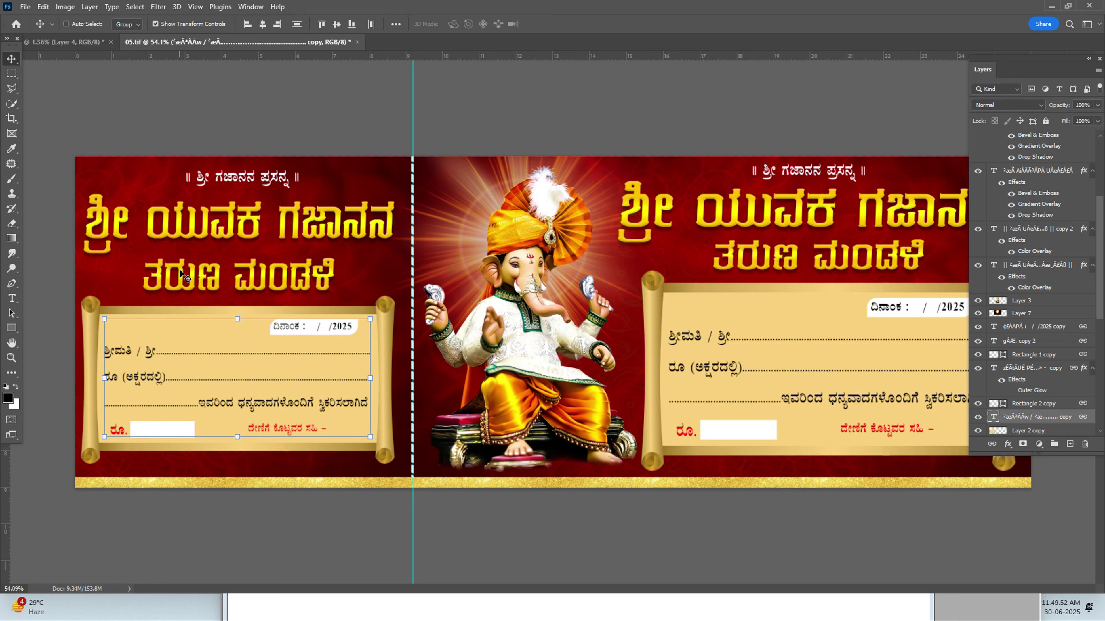
# Try moving the second title line and the red background, Layer 6 copy, of the smaller receipt.
pyautogui.rightClick(181, 273)
pyautogui.click(192, 278)
pyautogui.moveTo(204, 280); pyautogui.dragTo(216, 282)
pyautogui.rightClick(304, 182)
pyautogui.click(315, 188)
pyautogui.moveTo(370, 187)
pyautogui.mouseDown()
pyautogui.moveTo(379, 184)
pyautogui.moveTo(361, 205)
pyautogui.mouseUp()
pyautogui.hotkey('ctrl', 'z')
# Delete Layer 1 near the bottom of the layer stack.
pyautogui.scroll(-1, 1002, 356)
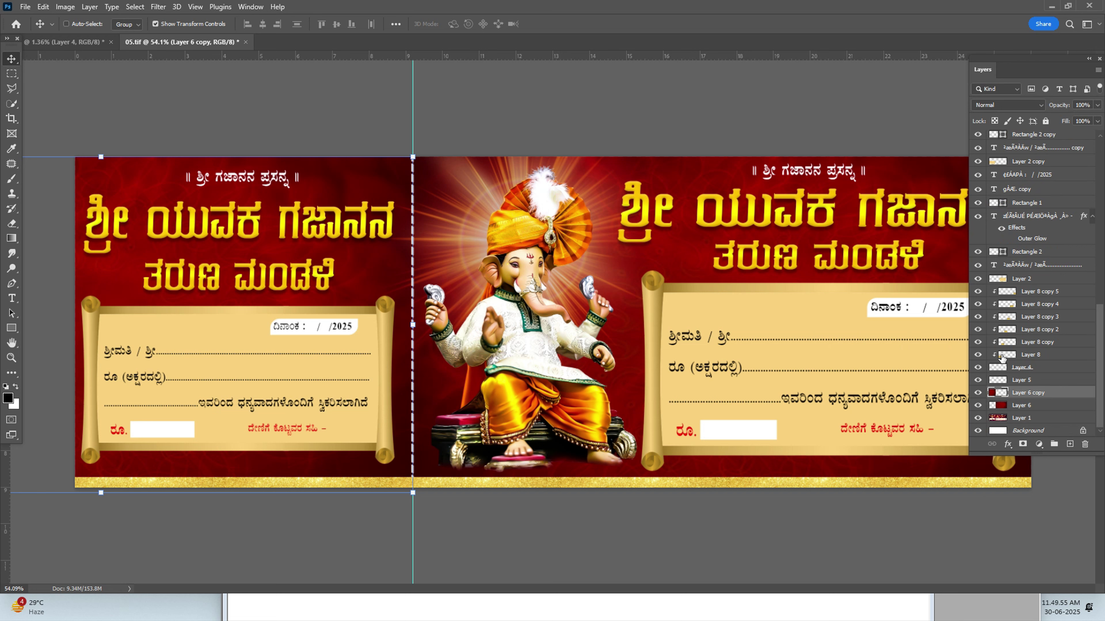
pyautogui.click(1019, 419)
pyautogui.press('Delete')
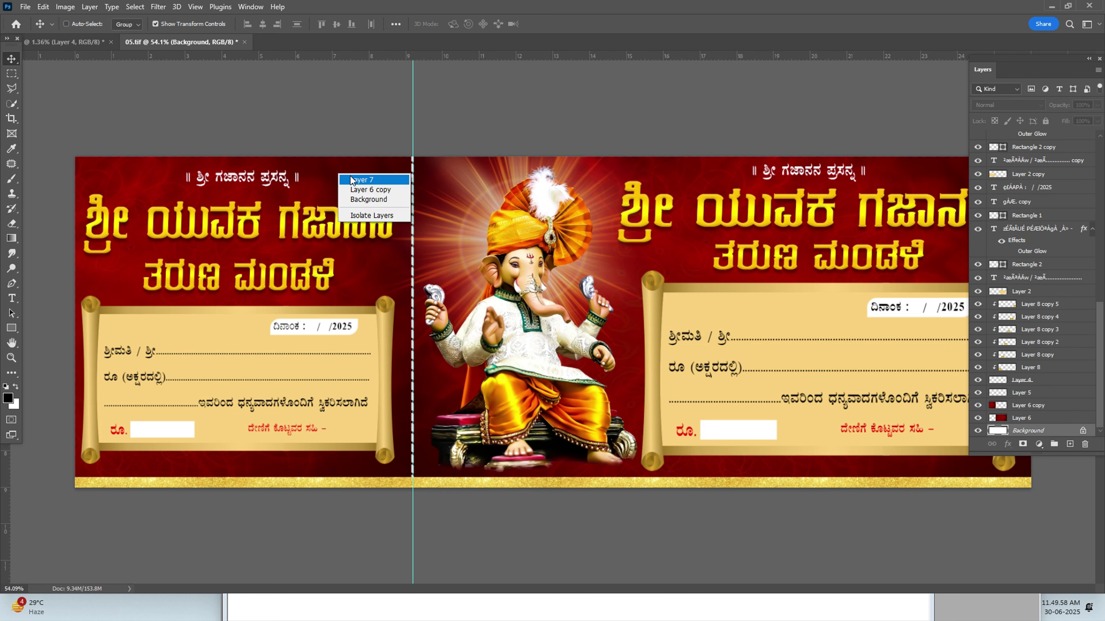
# Select Layer 7 and Layer 6 copy in turn, try moving the background behind the smaller receipt's title, and undo it.
pyautogui.click(354, 180)
pyautogui.rightClick(174, 176)
pyautogui.click(187, 185)
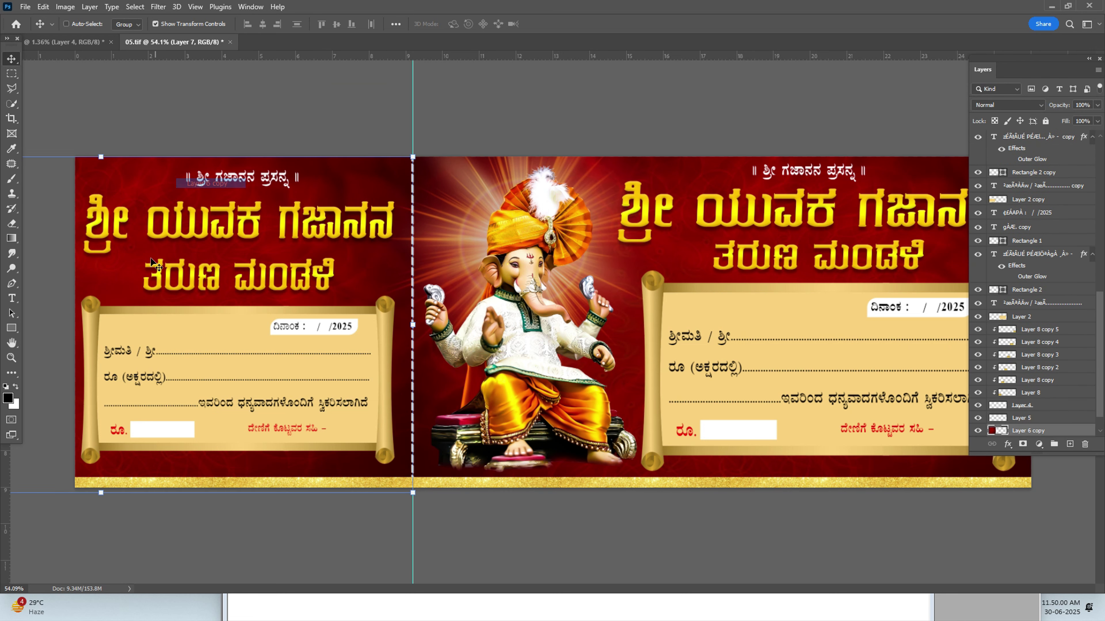
pyautogui.moveTo(190, 186); pyautogui.dragTo(220, 229)
pyautogui.hotkey('ctrl', 'z')
# Select the Ganesha artwork, Layer 3, inspect it up close, and try moving the light rays of Layer 7 behind it.
pyautogui.rightClick(505, 216)
pyautogui.click(521, 221)
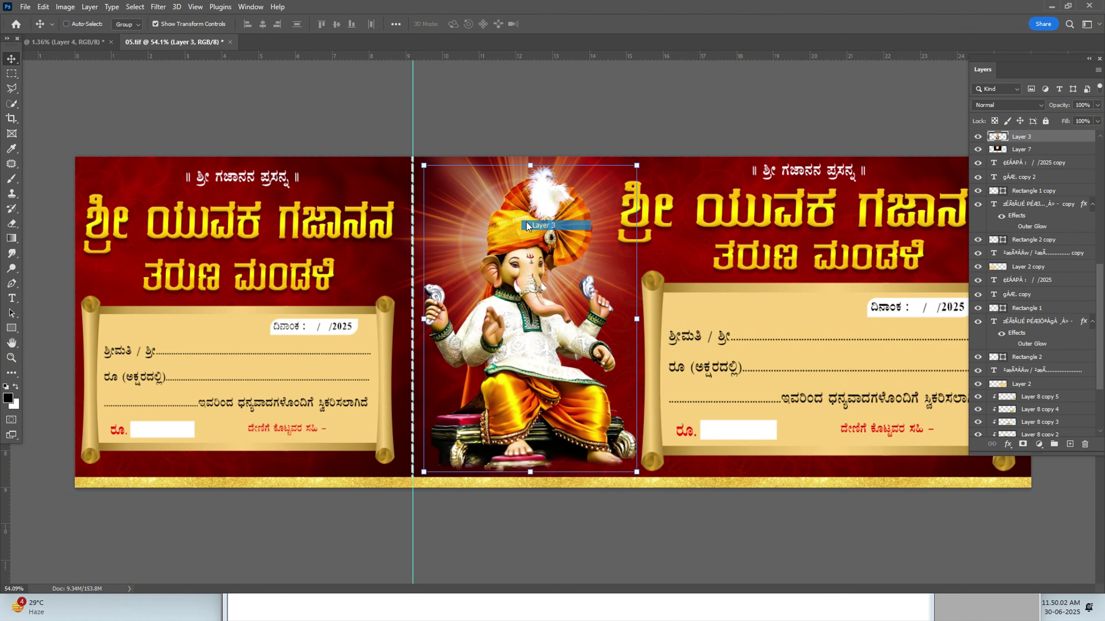
pyautogui.scroll(6, 531, 305)
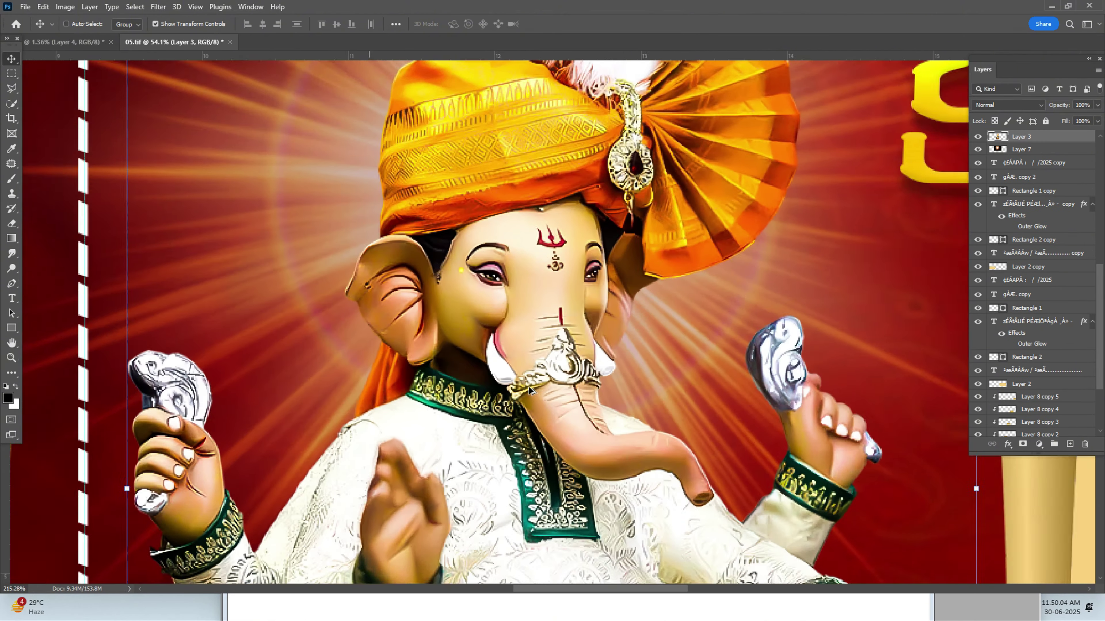
pyautogui.scroll(-6, 528, 388)
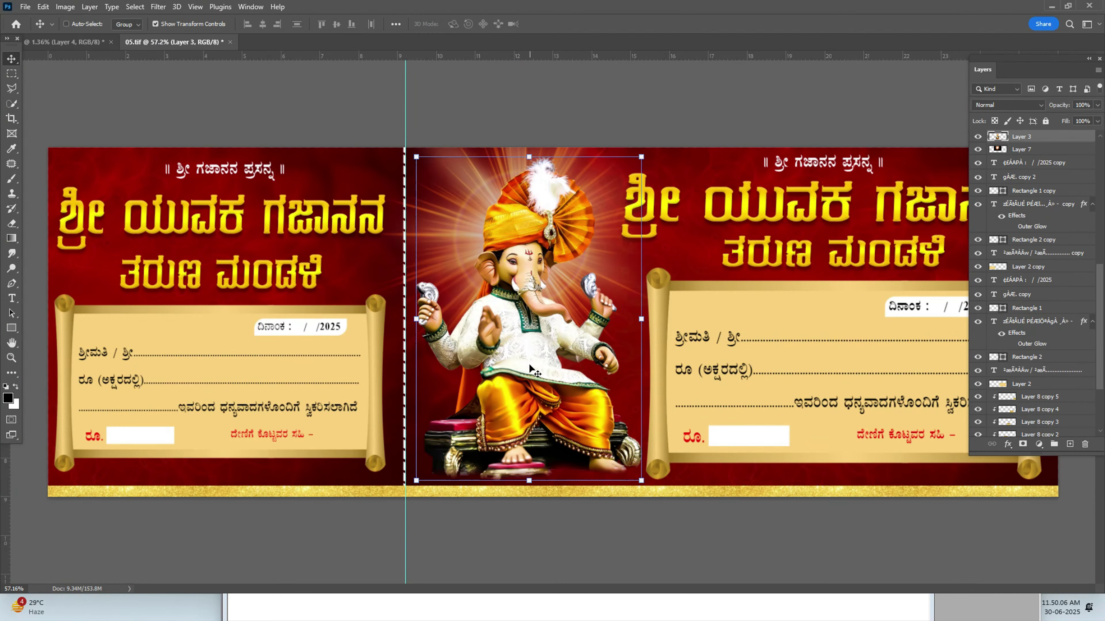
pyautogui.click(583, 212)
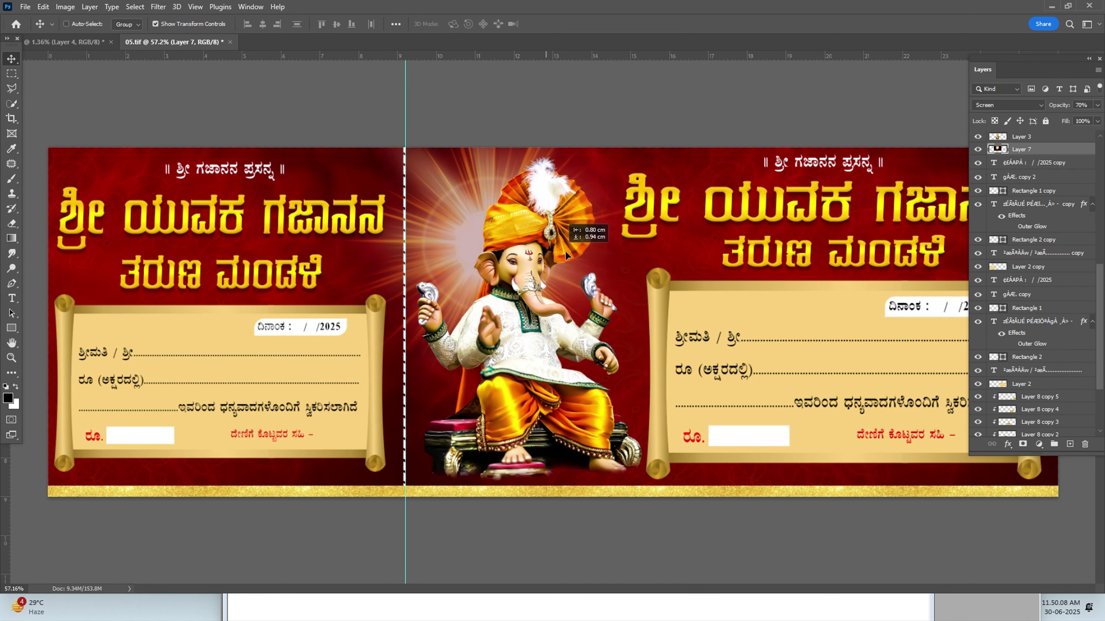
# Try moving the larger receipt's main title and its second title line separately, undoing each move.
pyautogui.scroll(3, 705, 249)
pyautogui.moveTo(708, 244); pyautogui.dragTo(409, 238)
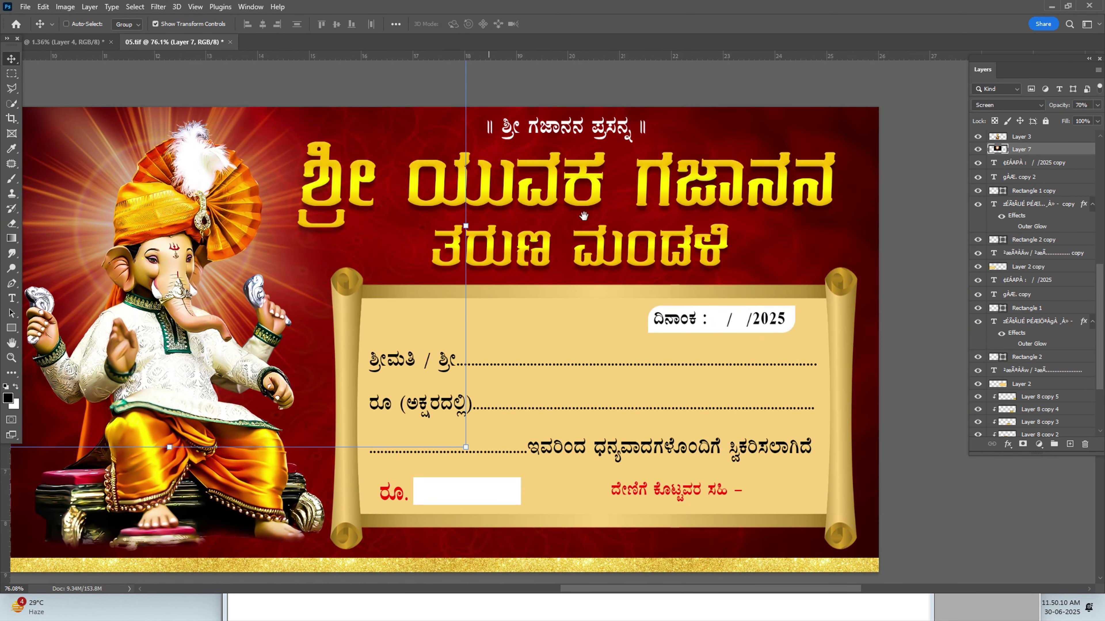
pyautogui.rightClick(611, 201)
pyautogui.click(624, 206)
pyautogui.moveTo(624, 206); pyautogui.dragTo(643, 190)
pyautogui.hotkey('ctrl', 'z')
pyautogui.rightClick(658, 258)
pyautogui.click(683, 262)
pyautogui.moveTo(683, 262); pyautogui.dragTo(711, 248)
pyautogui.hotkey('ctrl', 'z')
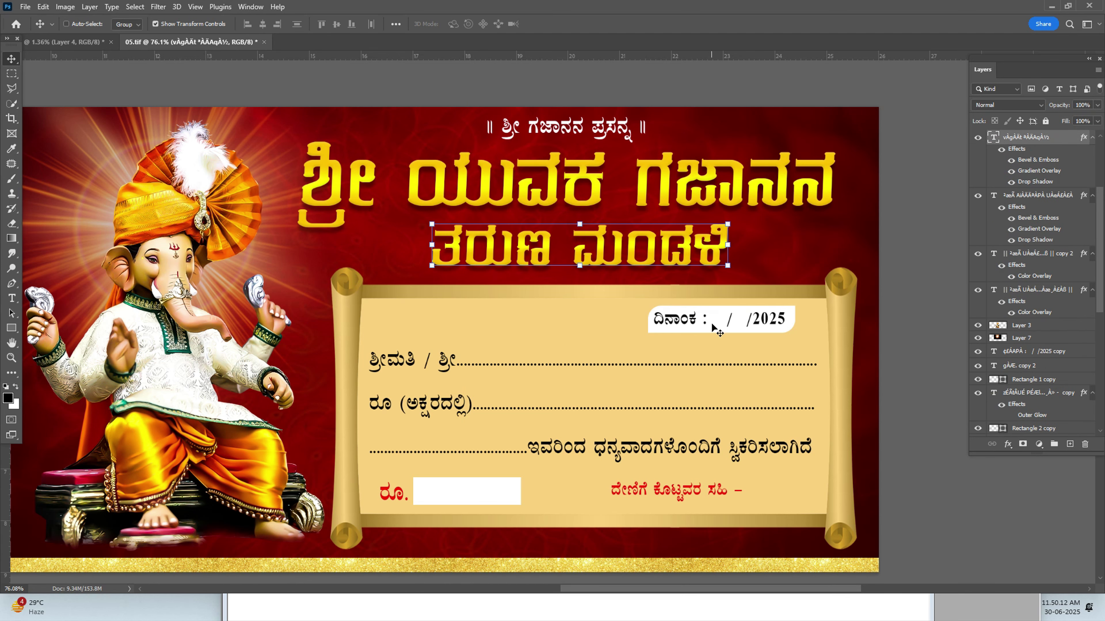
# Try moving the larger receipt's date text and its form lines text, and undo the changes.
pyautogui.rightClick(713, 325)
pyautogui.click(731, 330)
pyautogui.hotkey('ctrl', 'z')
pyautogui.rightClick(754, 393)
pyautogui.click(760, 400)
pyautogui.moveTo(760, 400); pyautogui.dragTo(702, 389)
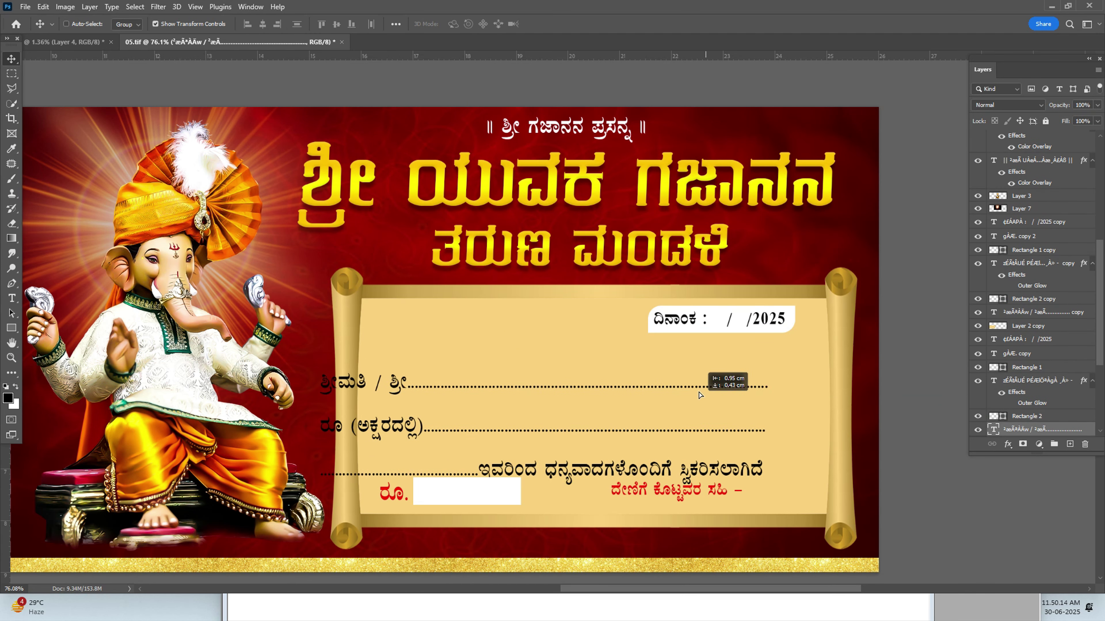
pyautogui.hotkey('ctrl', 'z')
# Try moving the larger receipt's parchment scroll, Layer 2, and undo the move.
pyautogui.rightClick(840, 313)
pyautogui.click(850, 319)
pyautogui.moveTo(851, 319)
pyautogui.mouseDown()
pyautogui.moveTo(843, 347)
pyautogui.moveTo(844, 317)
pyautogui.mouseUp()
pyautogui.hotkey('ctrl', 'z')
# Try editing text in the larger receipt's donor-name line, and select its main title text.
pyautogui.scroll(-7, 783, 320)
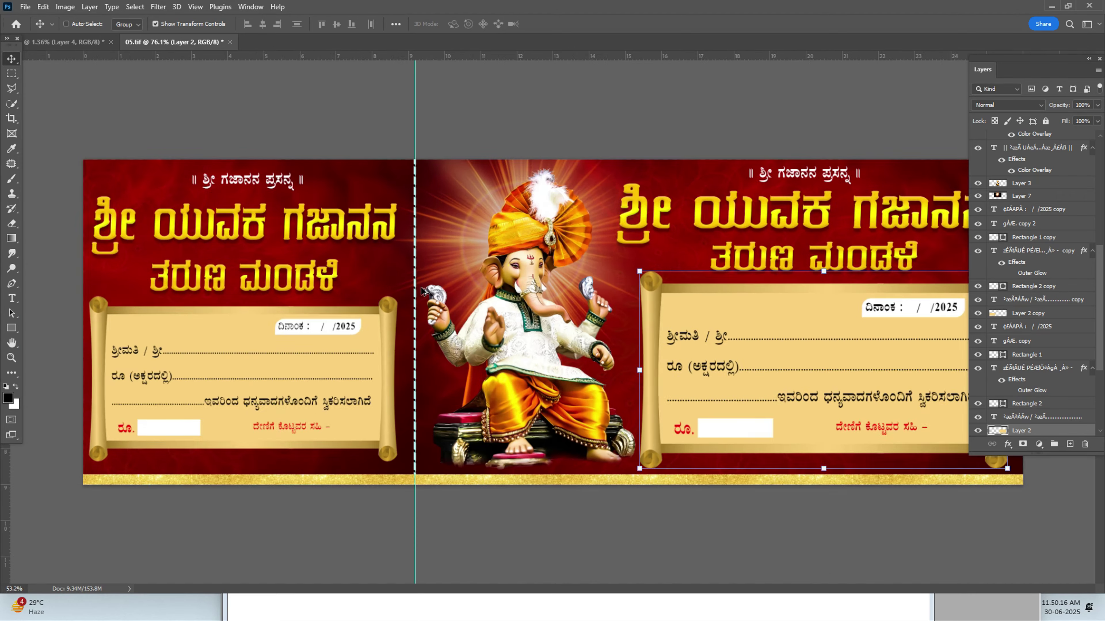
pyautogui.scroll(4, 673, 306)
pyautogui.scroll(-1, 673, 305)
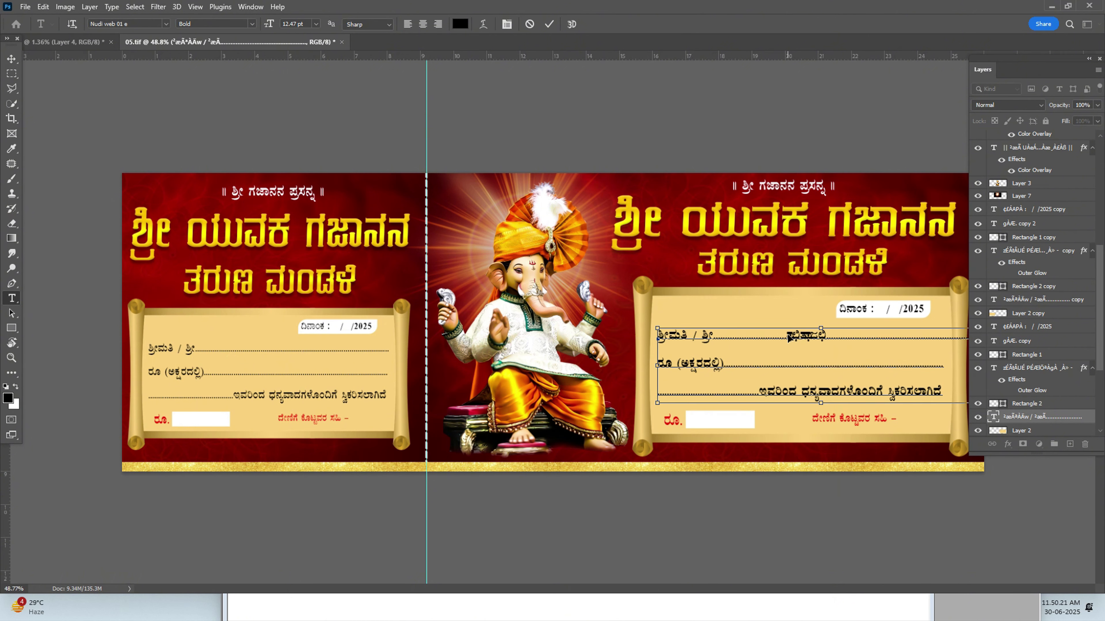
pyautogui.click(800, 229)
pyautogui.press('s')
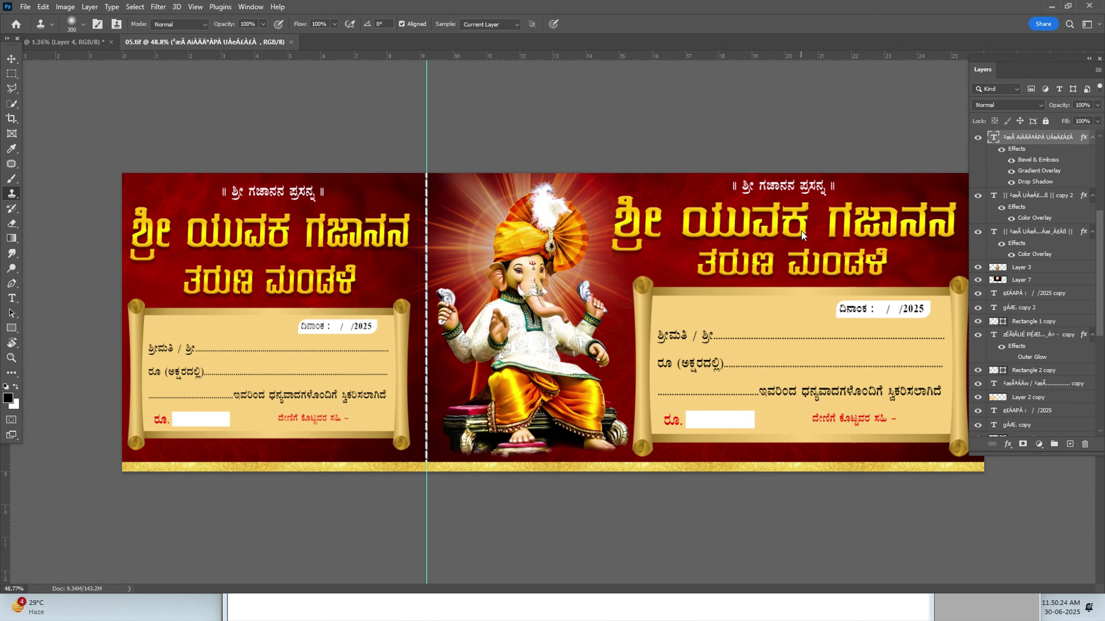
# Examine the 05 design as a whole page and up close, covering the Ganesha artwork and both receipts.
pyautogui.scroll(-1, 499, 326)
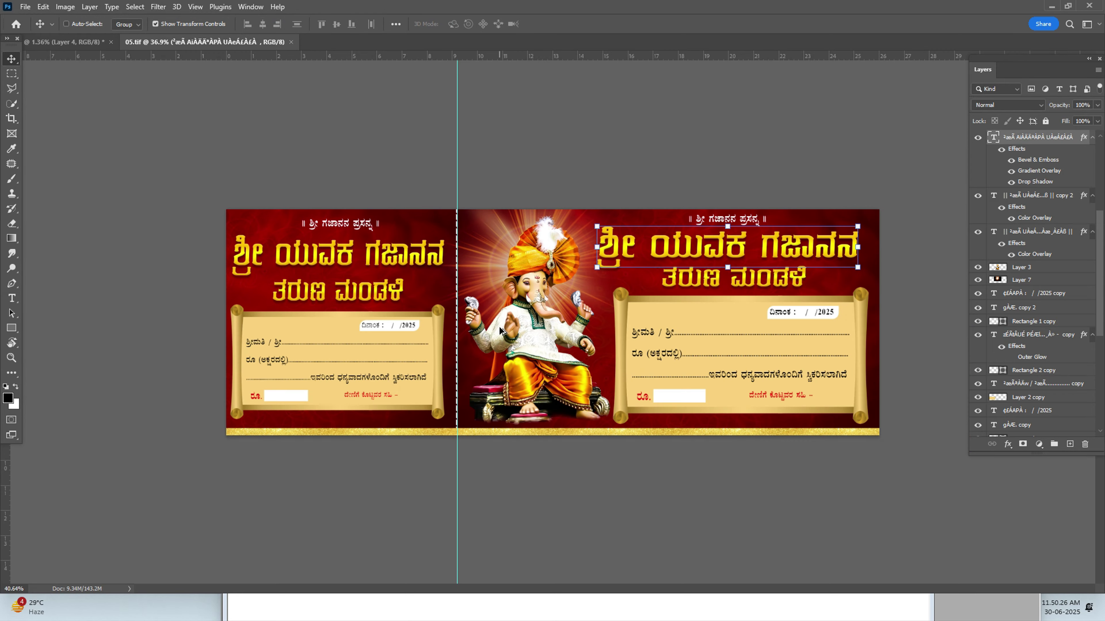
pyautogui.scroll(1, 499, 326)
pyautogui.scroll(-1, 501, 331)
pyautogui.scroll(10, 500, 329)
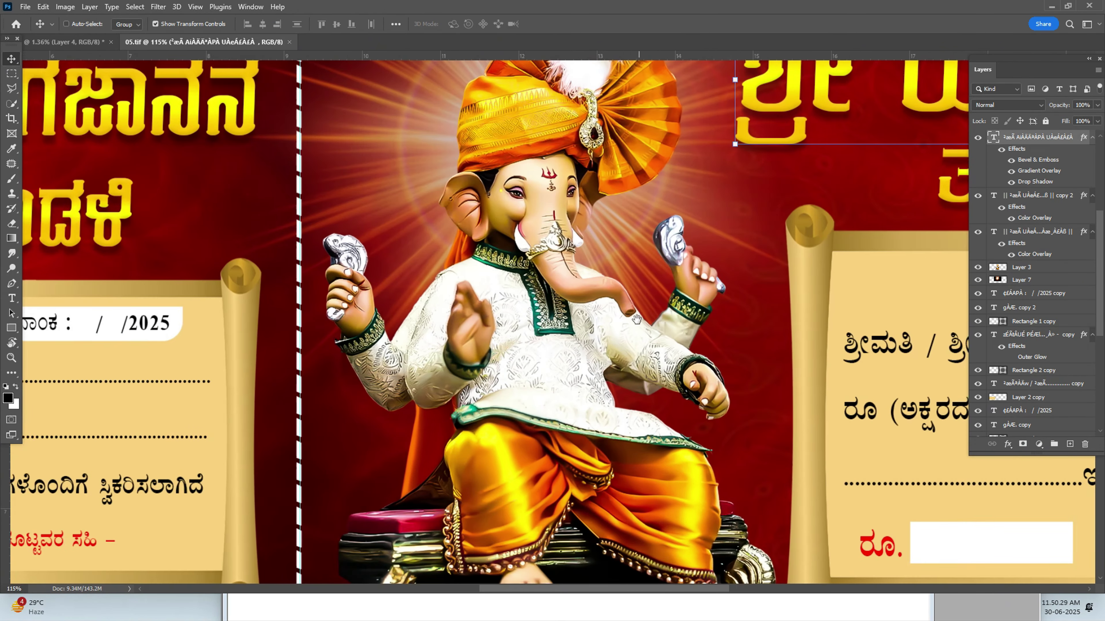
pyautogui.moveTo(596, 345); pyautogui.dragTo(412, 344)
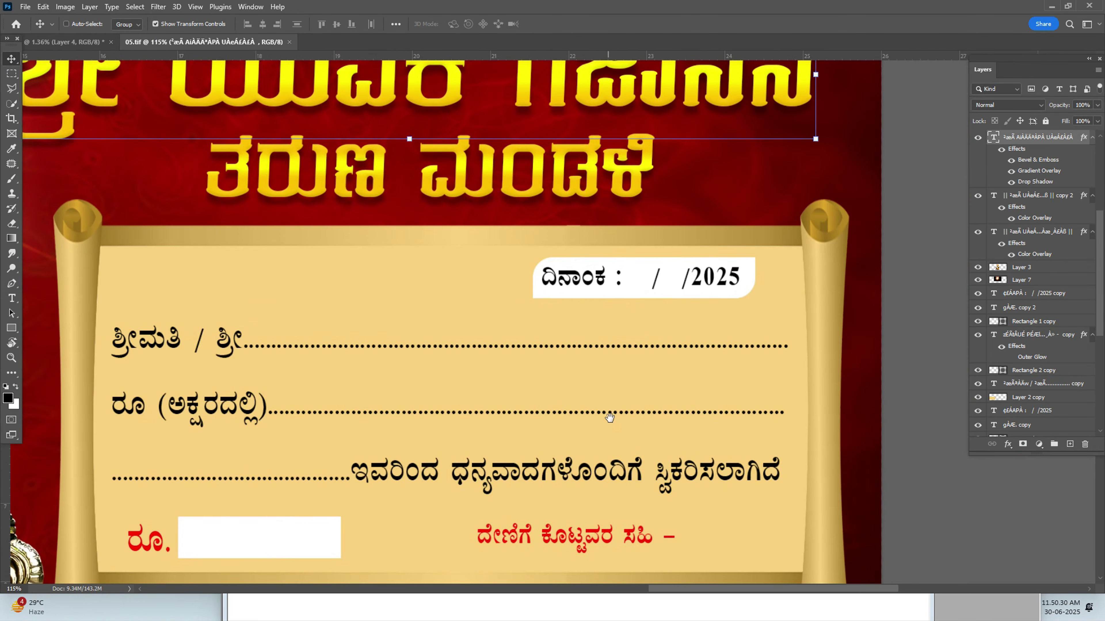
pyautogui.moveTo(609, 417); pyautogui.dragTo(609, 574)
pyautogui.moveTo(508, 370); pyautogui.dragTo(915, 356)
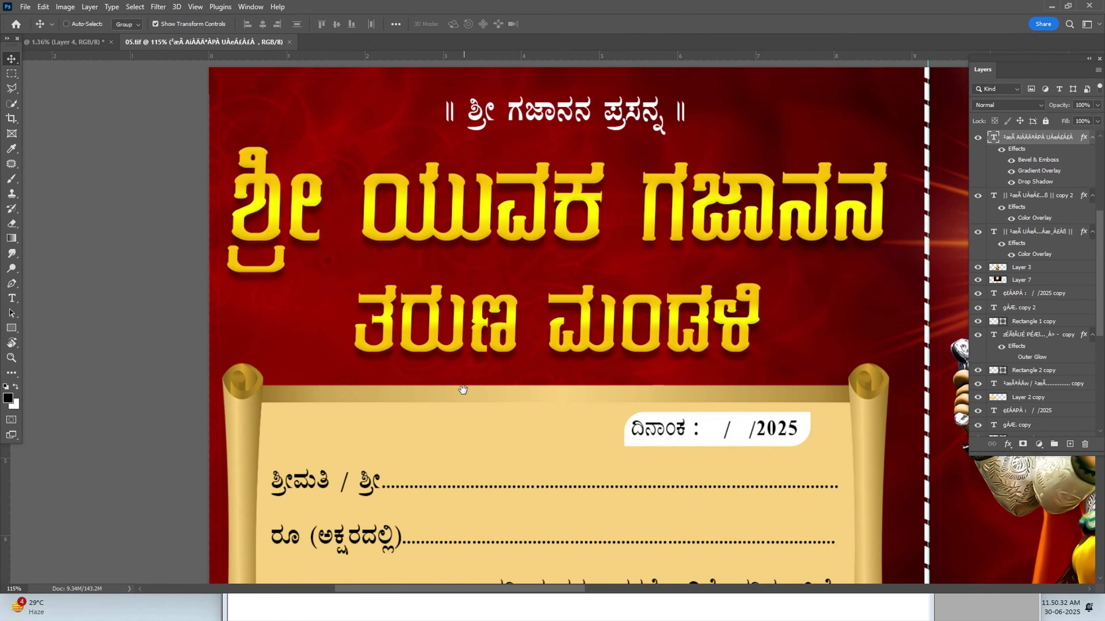
pyautogui.moveTo(461, 387); pyautogui.dragTo(405, 190)
pyautogui.scroll(-5, 533, 378)
pyautogui.moveTo(495, 379); pyautogui.dragTo(244, 394)
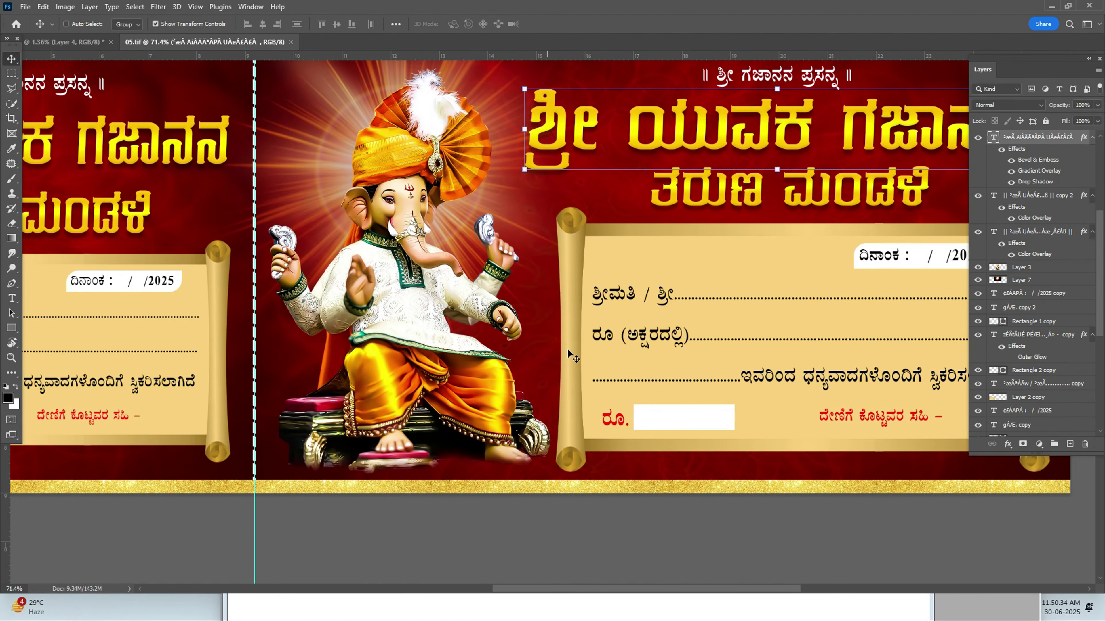
pyautogui.scroll(4, 573, 358)
pyautogui.moveTo(573, 357); pyautogui.dragTo(155, 457)
pyautogui.scroll(-3, 385, 404)
pyautogui.scroll(-10, 388, 408)
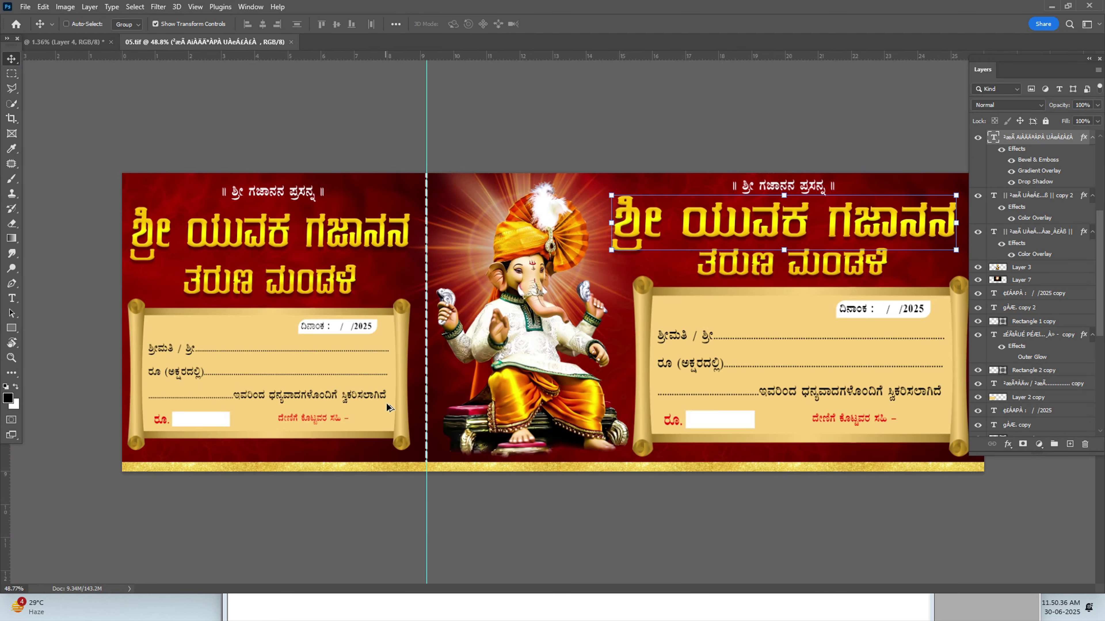
pyautogui.scroll(-2, 393, 402)
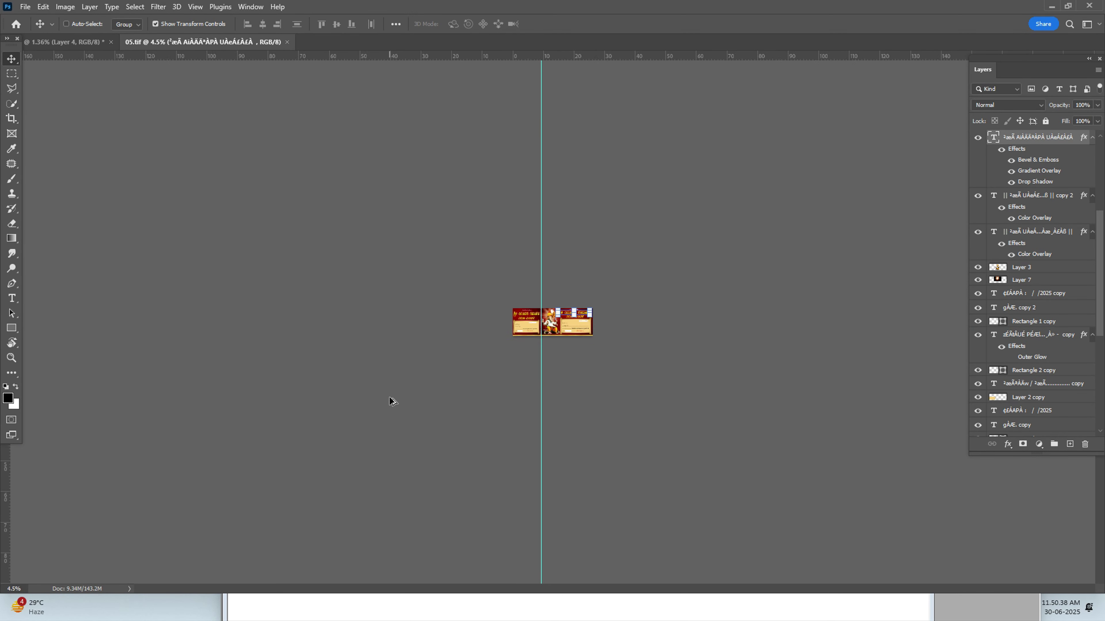
# Open the 04 design from the PSD File folder.
pyautogui.hotkey('ctrl', 'o')
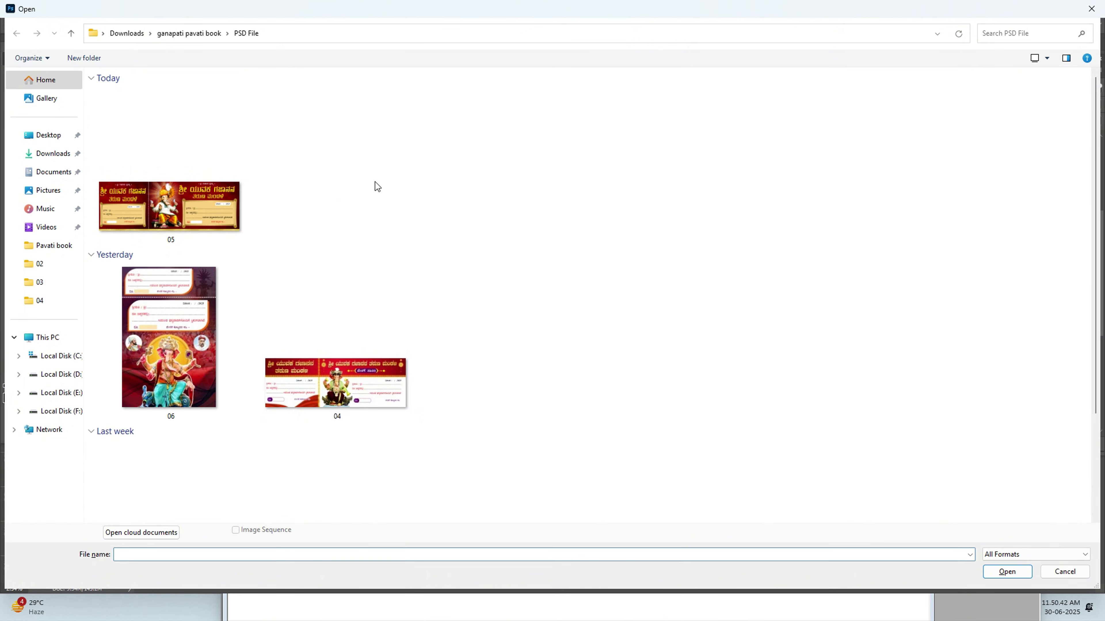
pyautogui.doubleClick(317, 364)
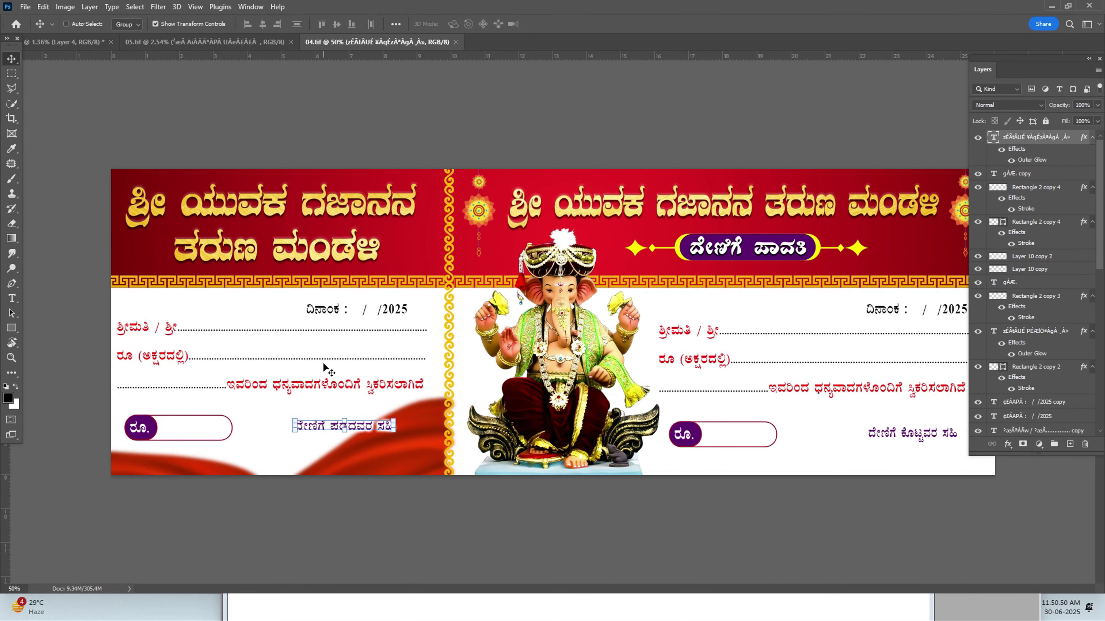
# Examine the 04 design's smaller receipt, Ganesha artwork, ornamental borders and larger receipt up close, and the page as a whole.
pyautogui.scroll(6, 323, 367)
pyautogui.moveTo(296, 379); pyautogui.dragTo(488, 409)
pyautogui.scroll(-1, 492, 414)
pyautogui.moveTo(630, 389); pyautogui.dragTo(567, 395)
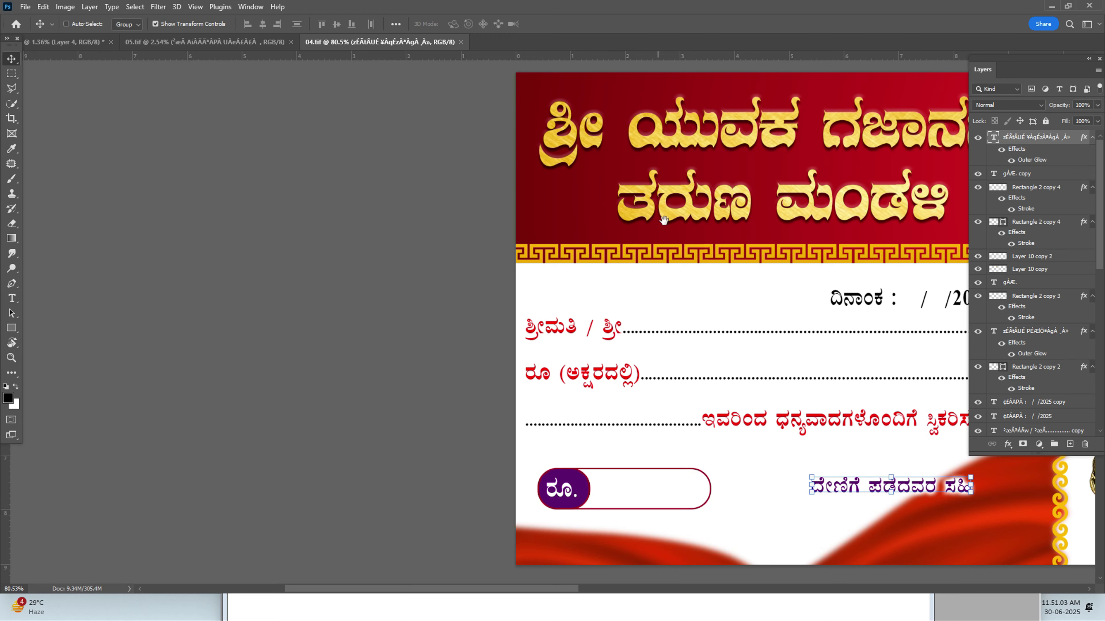
pyautogui.moveTo(681, 222); pyautogui.dragTo(472, 219)
pyautogui.moveTo(763, 240); pyautogui.dragTo(600, 237)
pyautogui.hscroll(15, 599, 237)
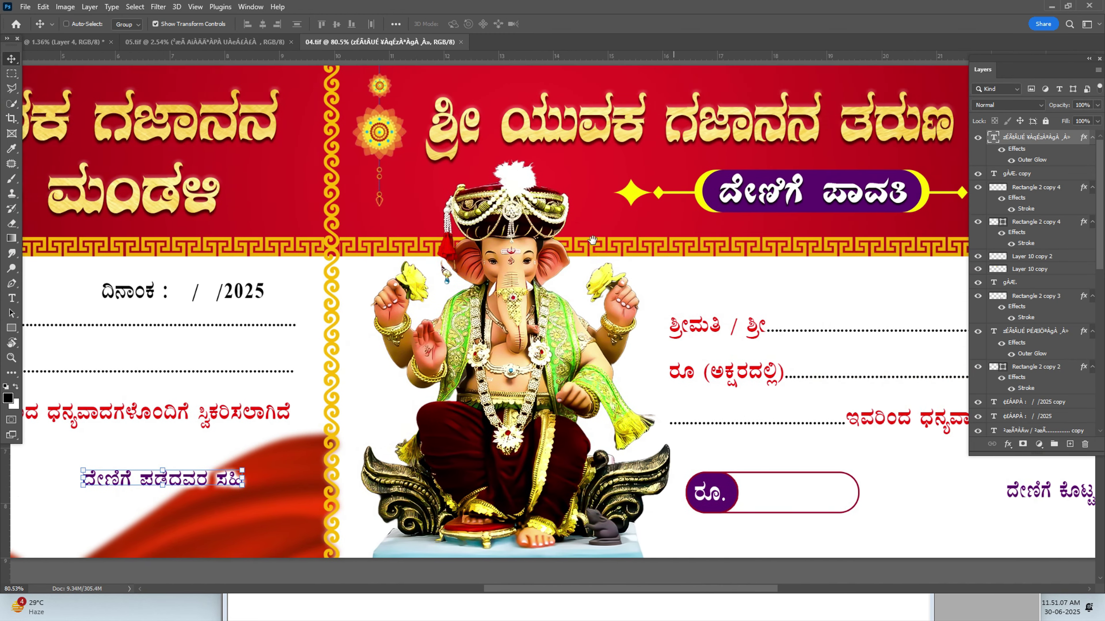
pyautogui.scroll(4, 709, 268)
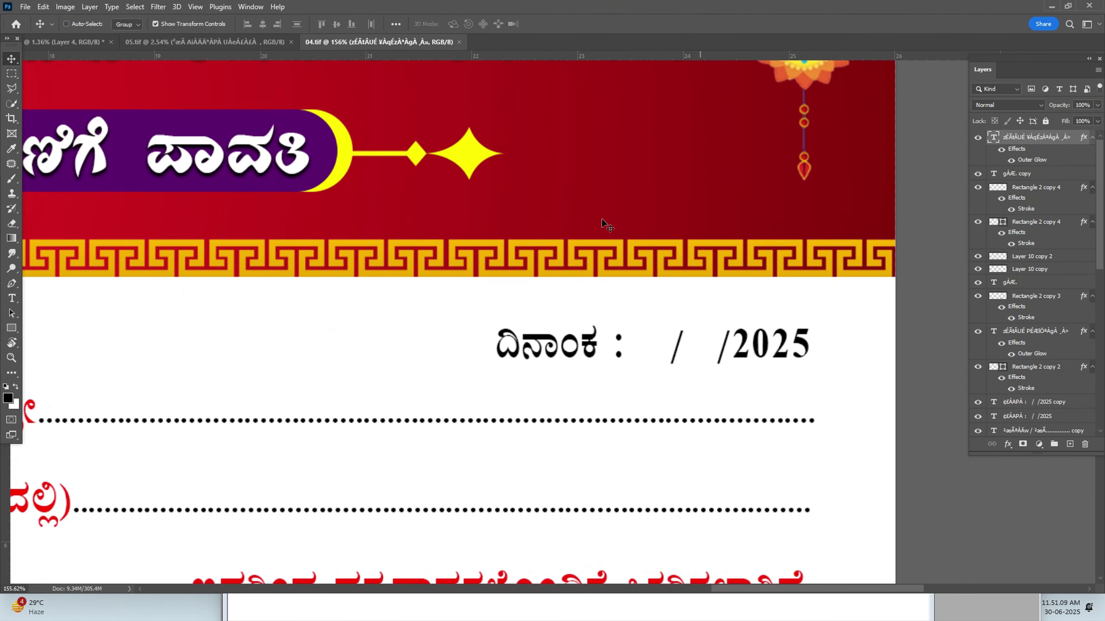
pyautogui.hscroll(-14, 644, 308)
pyautogui.scroll(-6, 644, 308)
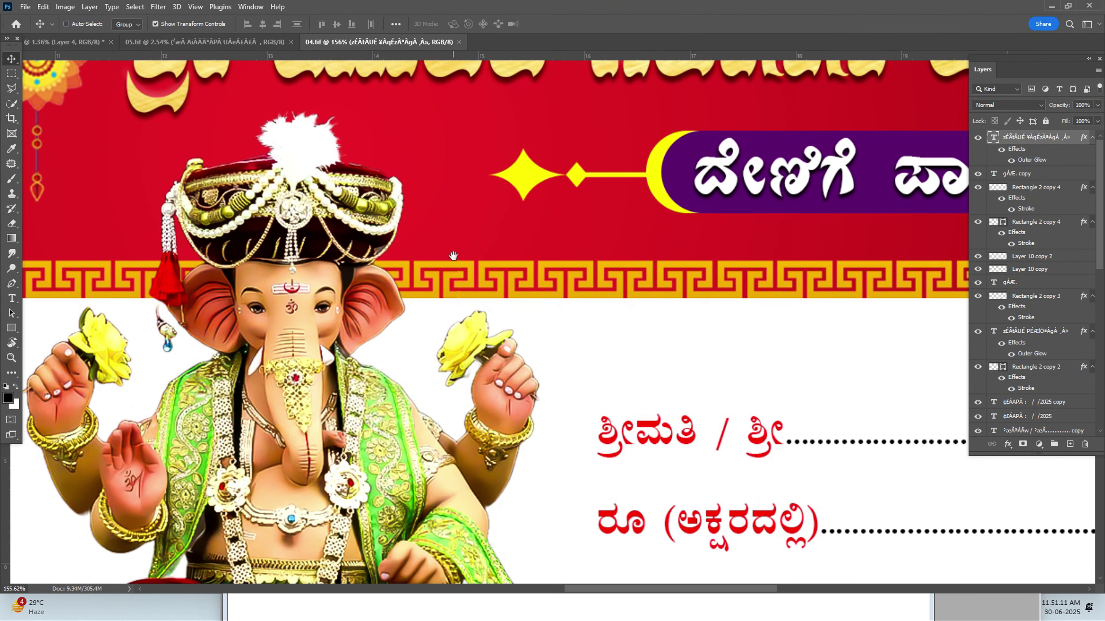
pyautogui.scroll(-6, 344, 322)
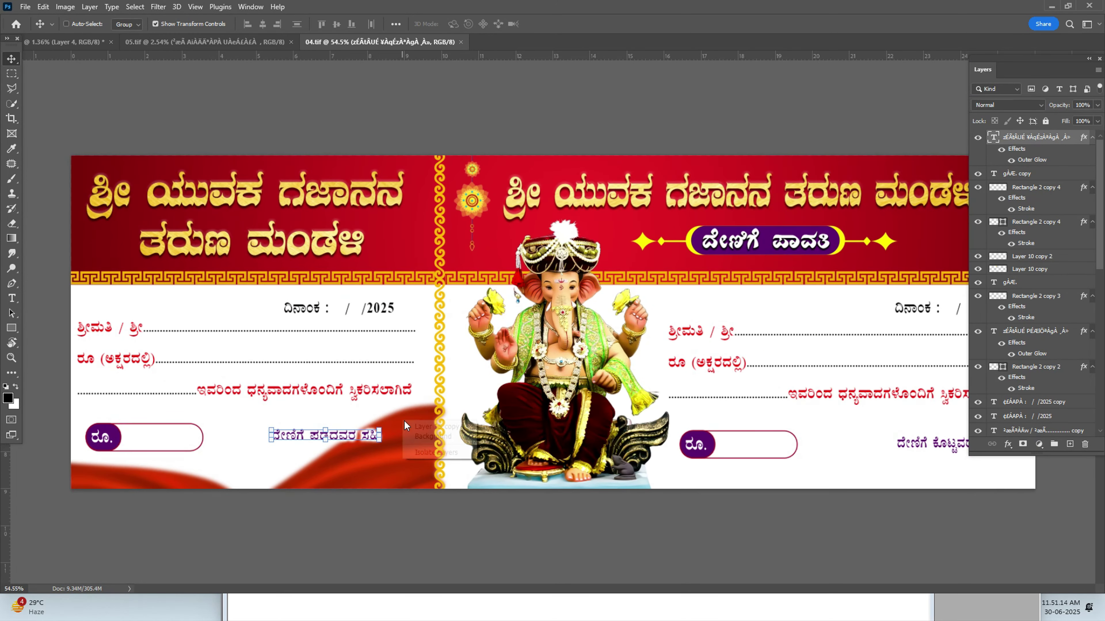
# Try moving the two red cloth layers at the foot of the smaller receipt, undoing each move.
pyautogui.moveTo(404, 421)
pyautogui.mouseDown()
pyautogui.moveTo(273, 337)
pyautogui.moveTo(333, 432)
pyautogui.mouseUp()
pyautogui.hotkey('ctrl', 'z')
pyautogui.rightClick(137, 470)
pyautogui.click(156, 475)
pyautogui.moveTo(158, 478); pyautogui.dragTo(214, 395)
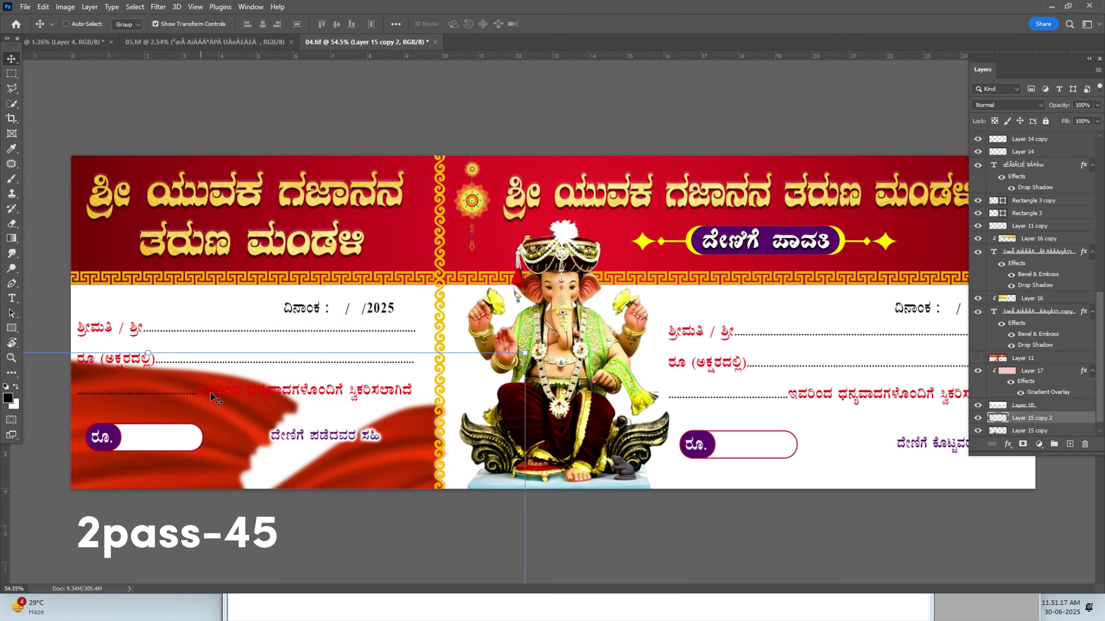
pyautogui.hotkey('ctrl', 'z')
# Select the smaller receipt's amount box, recipient signature text, detail lines and date text in turn to check that each is a separate layer.
pyautogui.keyDown('ctrl'); pyautogui.click(108, 446); pyautogui.keyUp('ctrl')
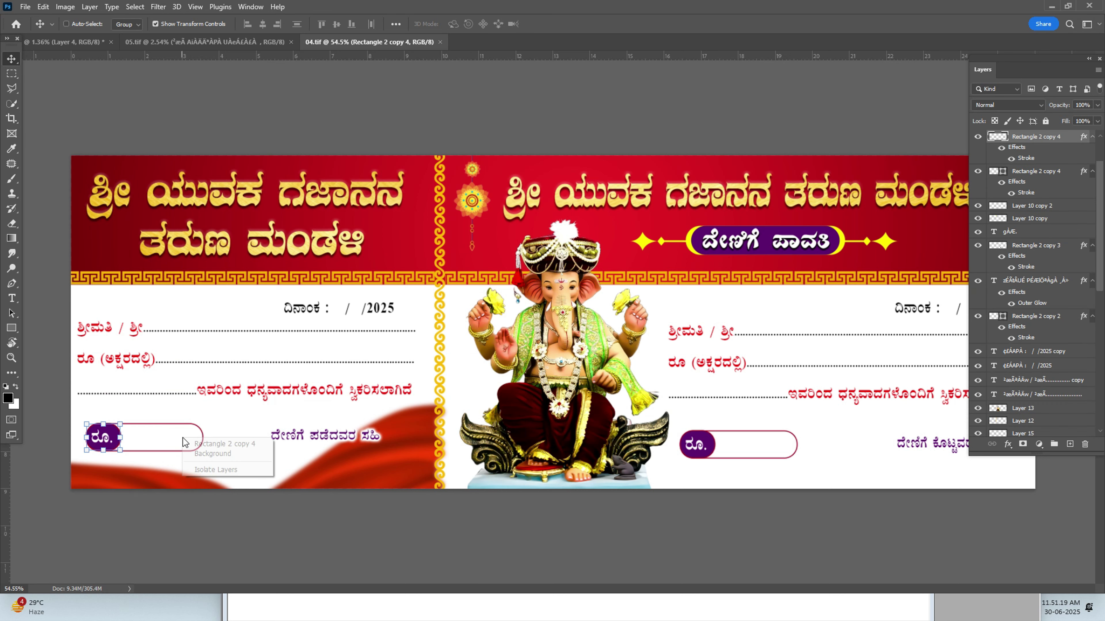
pyautogui.keyDown('ctrl'); pyautogui.click(327, 440); pyautogui.keyUp('ctrl')
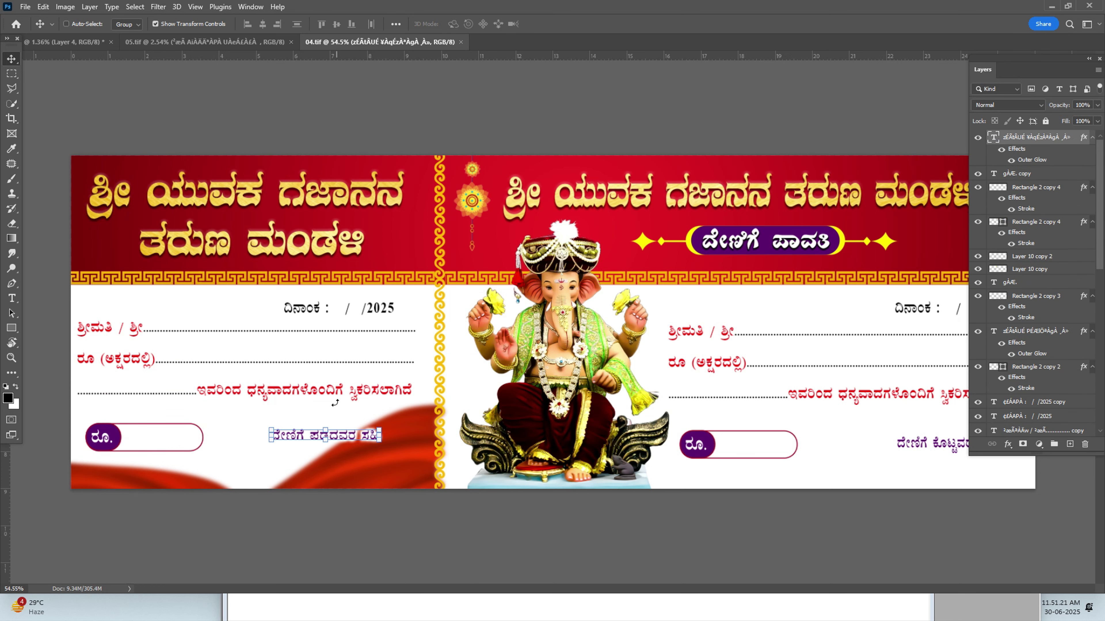
pyautogui.rightClick(341, 394)
pyautogui.click(360, 400)
pyautogui.rightClick(368, 307)
pyautogui.click(374, 312)
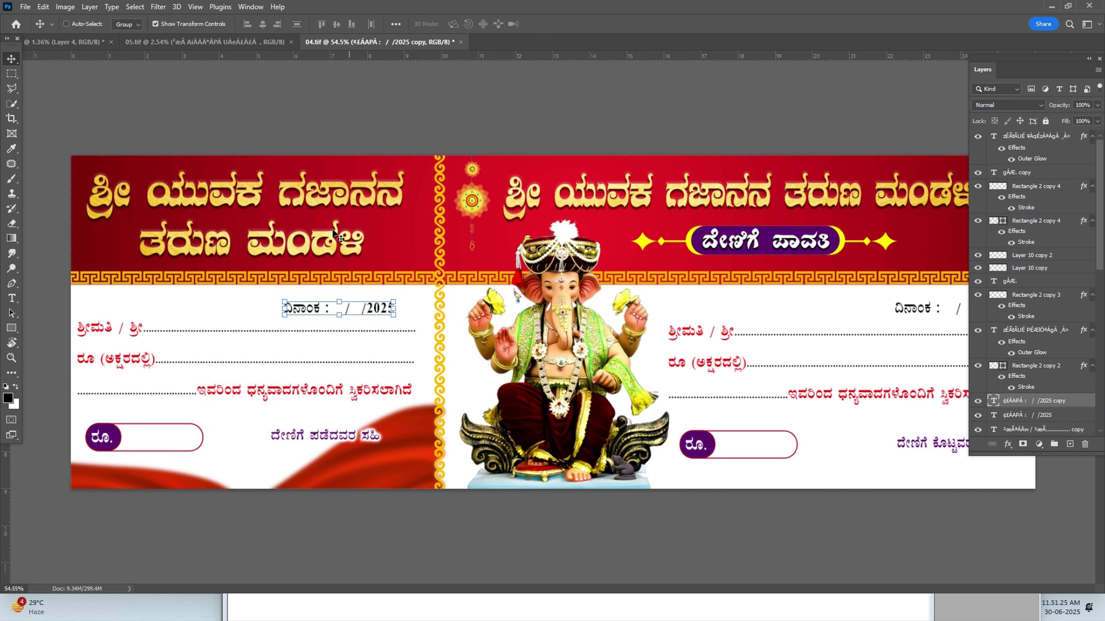
pyautogui.keyDown('ctrl'); pyautogui.click(327, 308); pyautogui.keyUp('ctrl')
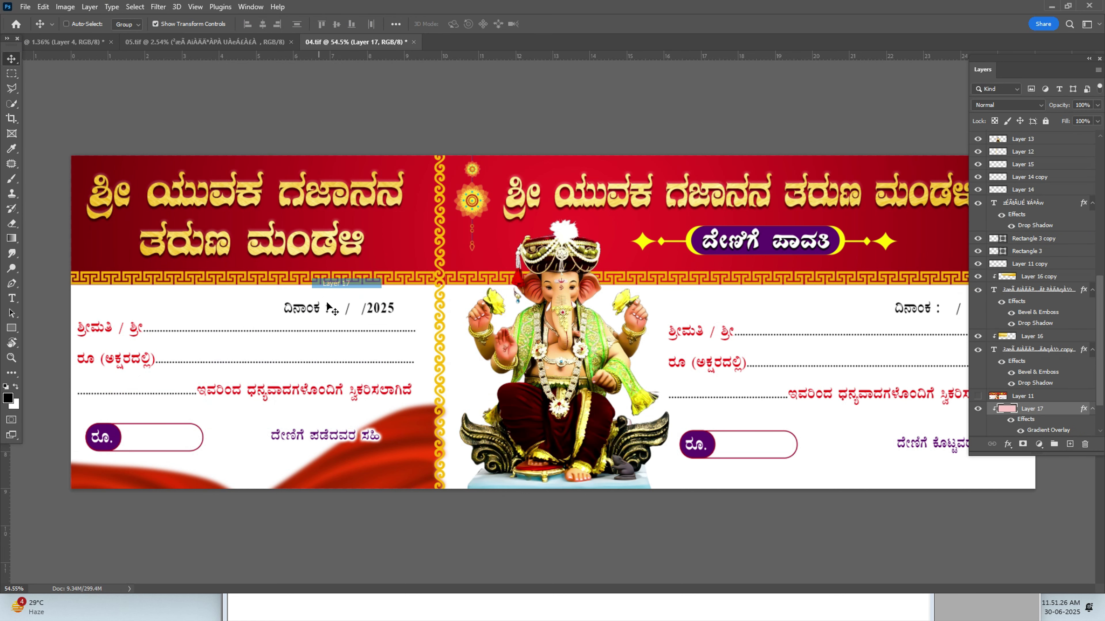
# Select the linked ornamental border layers and try moving the vertical border between the two receipts.
pyautogui.keyDown('ctrl'); pyautogui.click(399, 280); pyautogui.keyUp('ctrl')
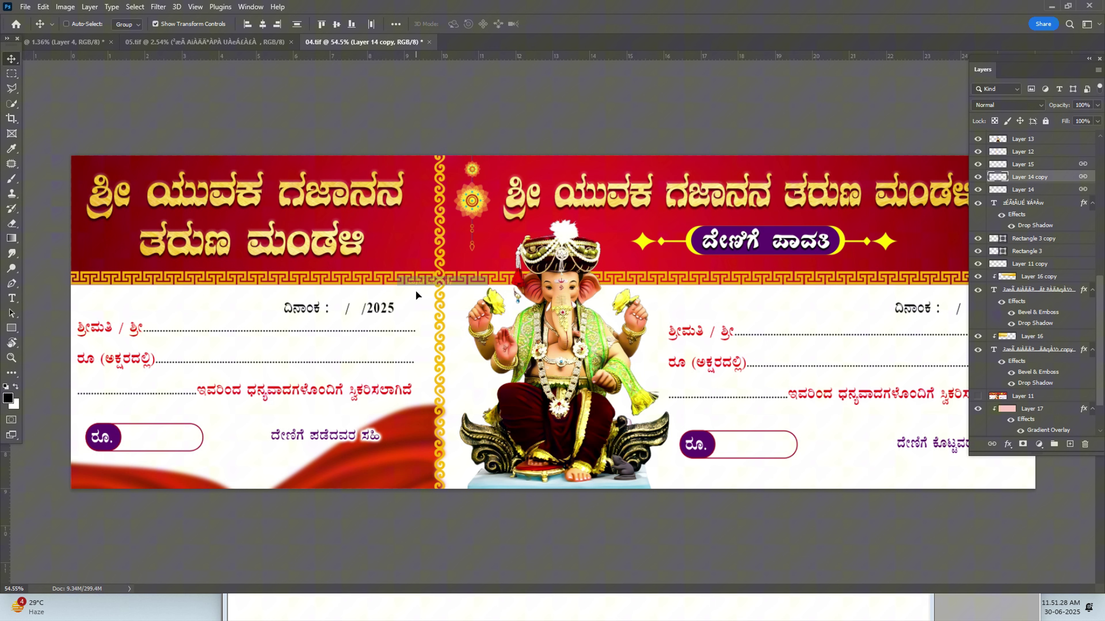
pyautogui.click(445, 329)
pyautogui.moveTo(444, 327); pyautogui.dragTo(423, 327)
# Select the larger receipt's title fill, title text, donation badge text and badge ornament (Layer 11 copy) in turn to inspect their layers.
pyautogui.rightClick(556, 195)
pyautogui.click(588, 201)
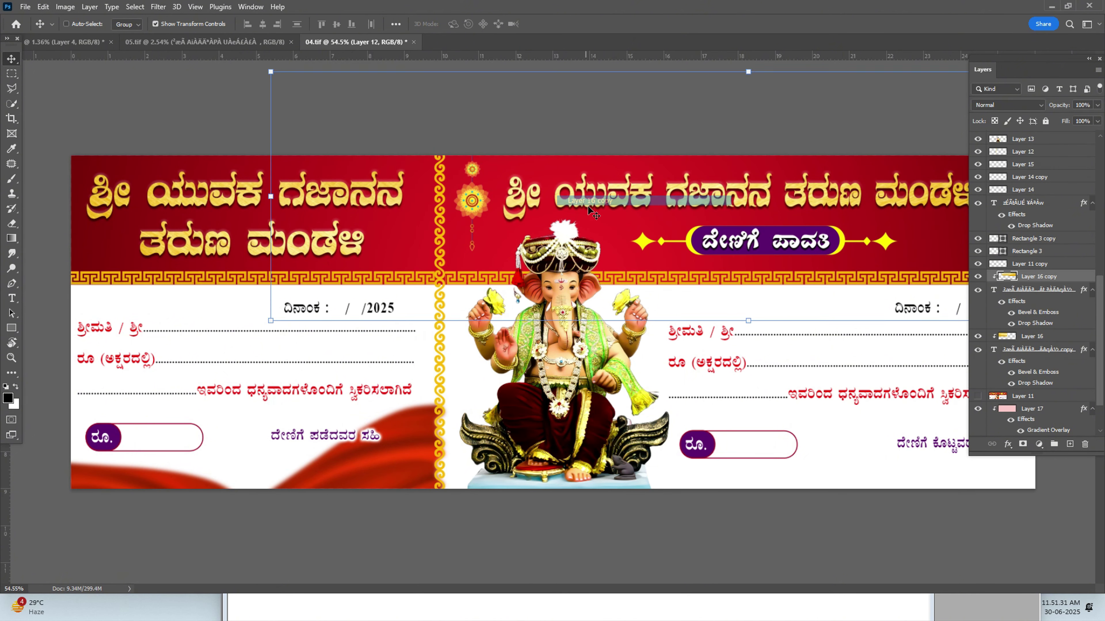
pyautogui.rightClick(598, 200)
pyautogui.click(618, 218)
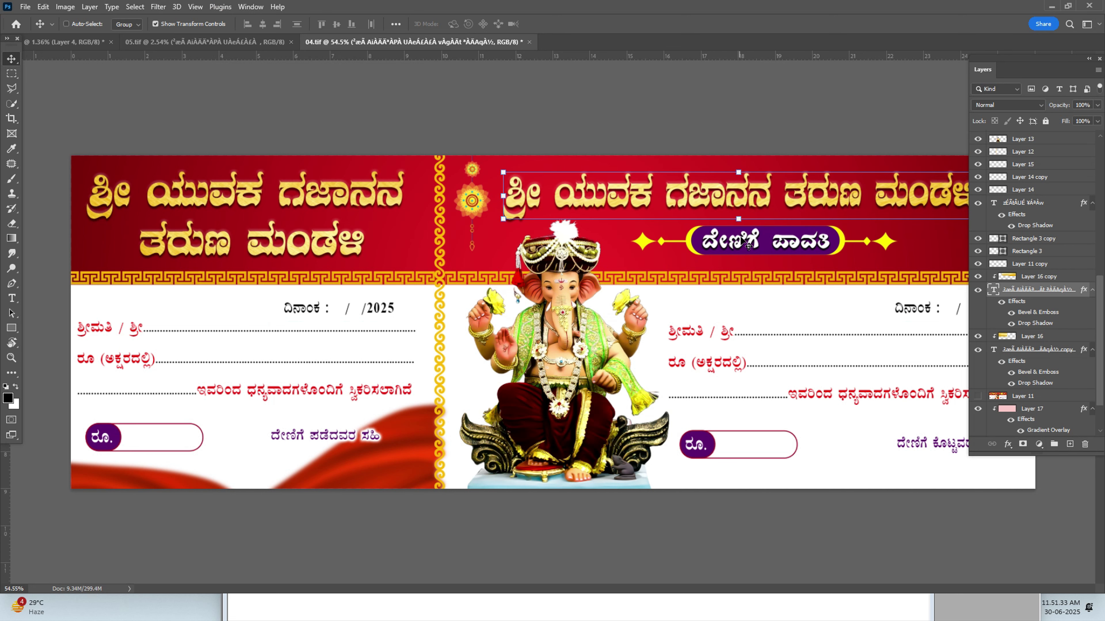
pyautogui.click(769, 246)
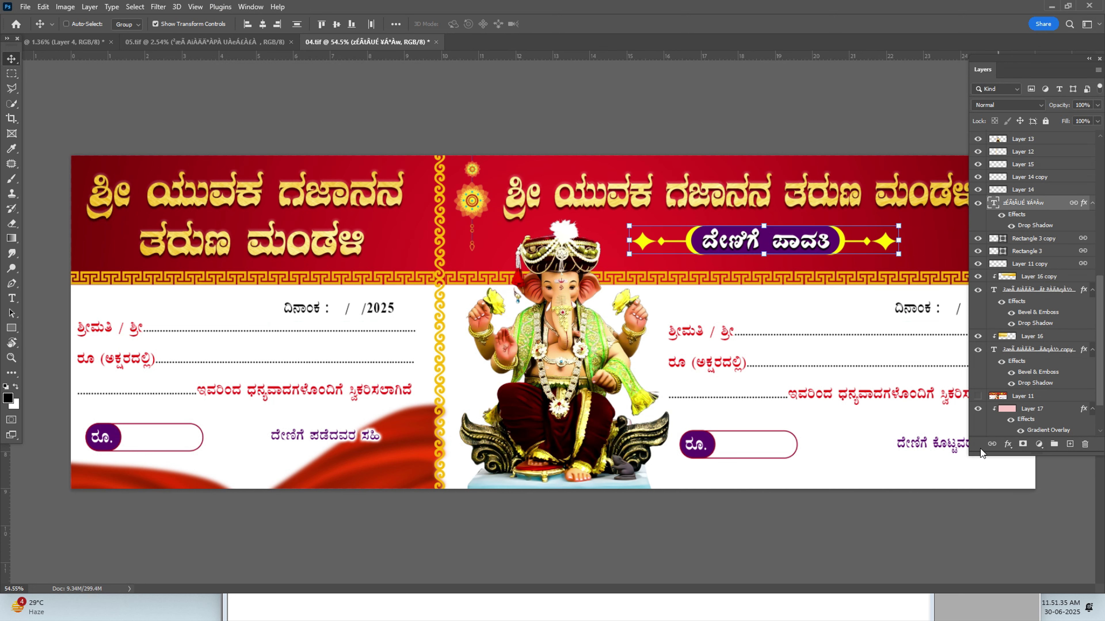
pyautogui.rightClick(839, 244)
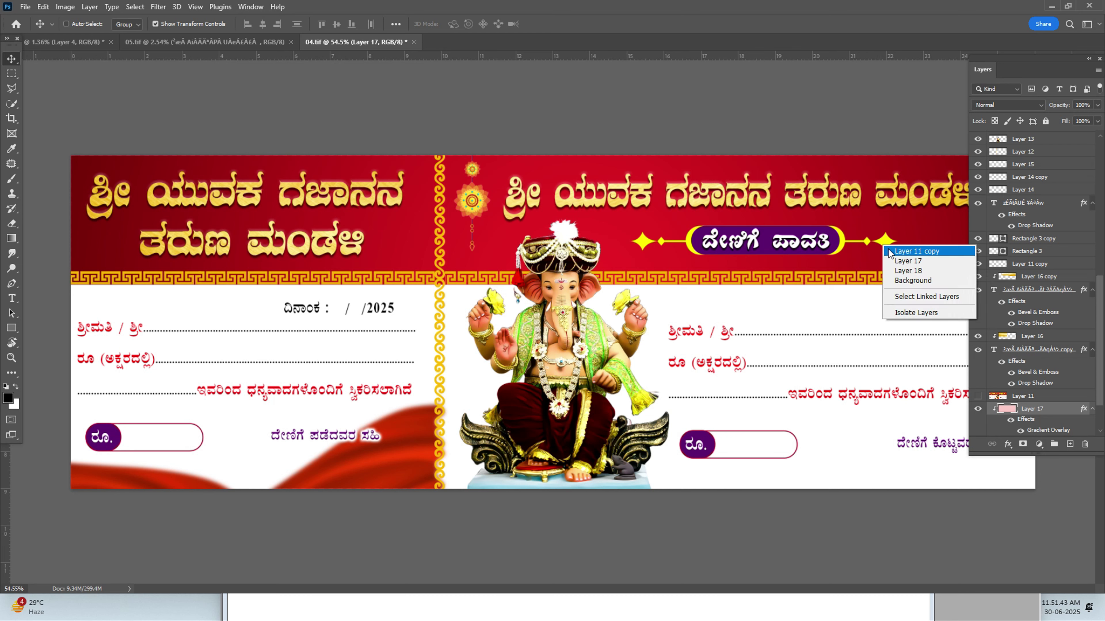
pyautogui.click(889, 250)
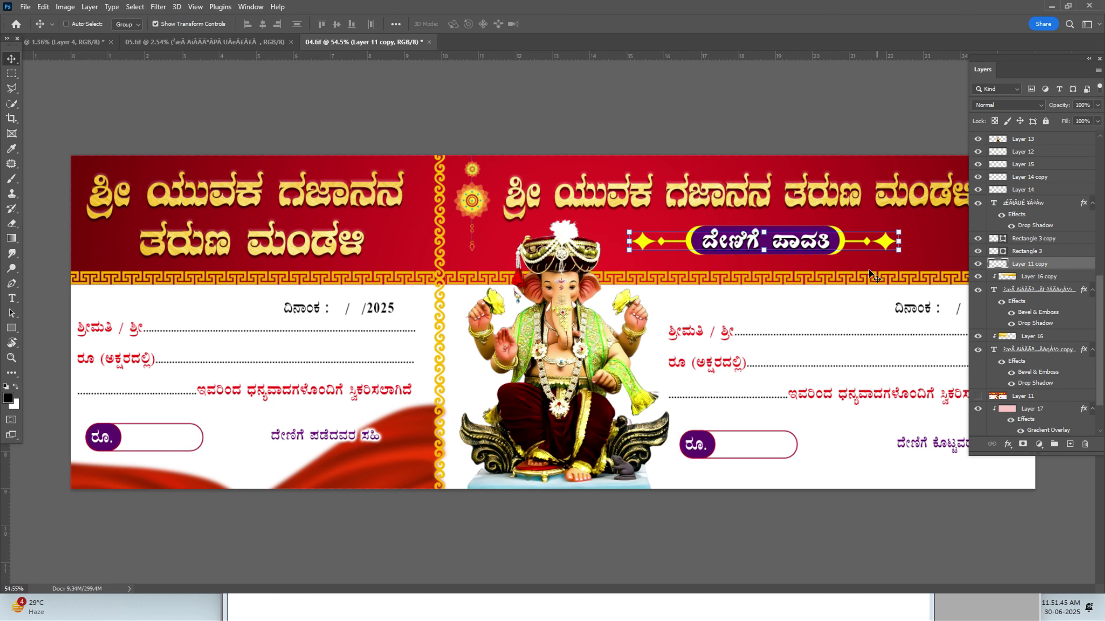
# Inspect the smaller receipt's title layers and try moving the Ganesha figure on Layer 13.
pyautogui.rightClick(283, 241)
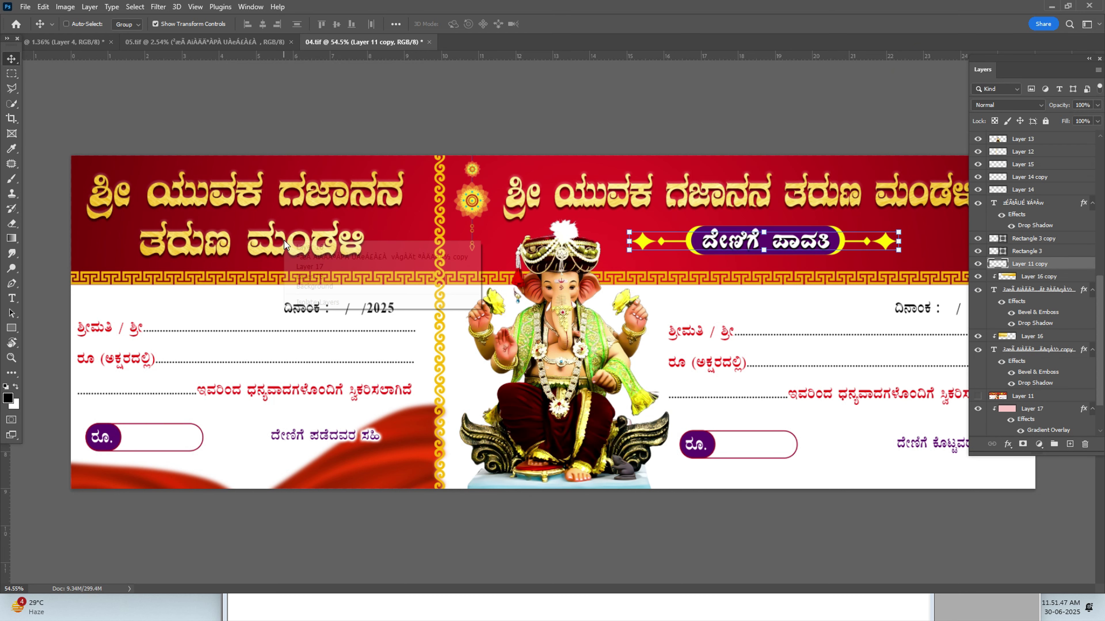
pyautogui.rightClick(210, 263)
pyautogui.scroll(2, 554, 288)
pyautogui.moveTo(565, 290); pyautogui.dragTo(579, 248)
pyautogui.scroll(-5, 625, 300)
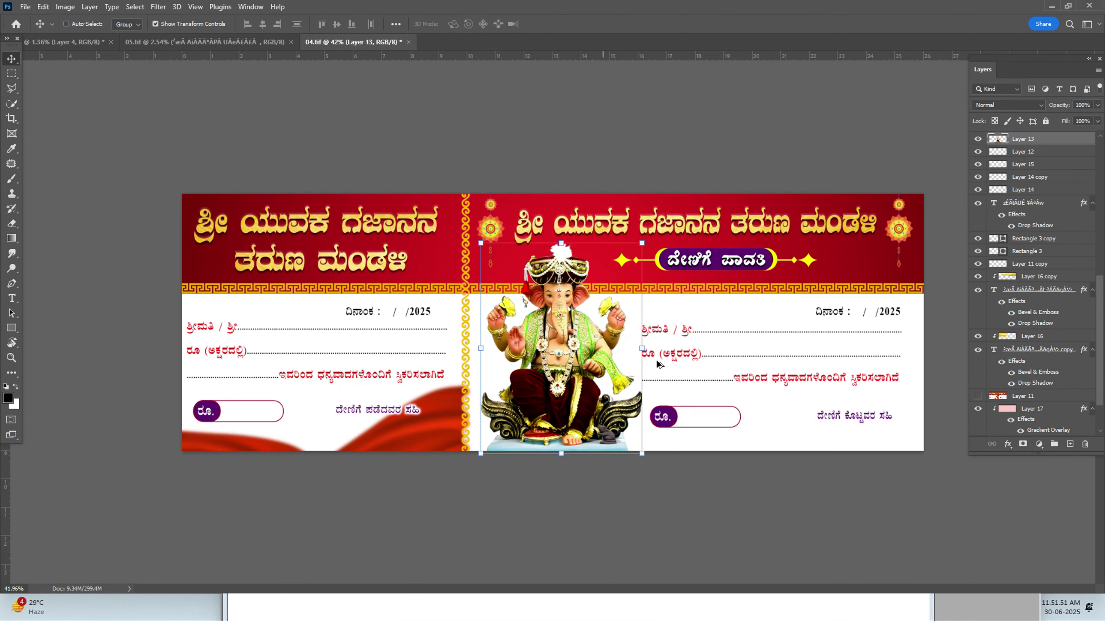
# Try inserting test characters into the larger receipt's title and its name line, discarding each text edit.
pyautogui.hotkey('ctrl', 'v')
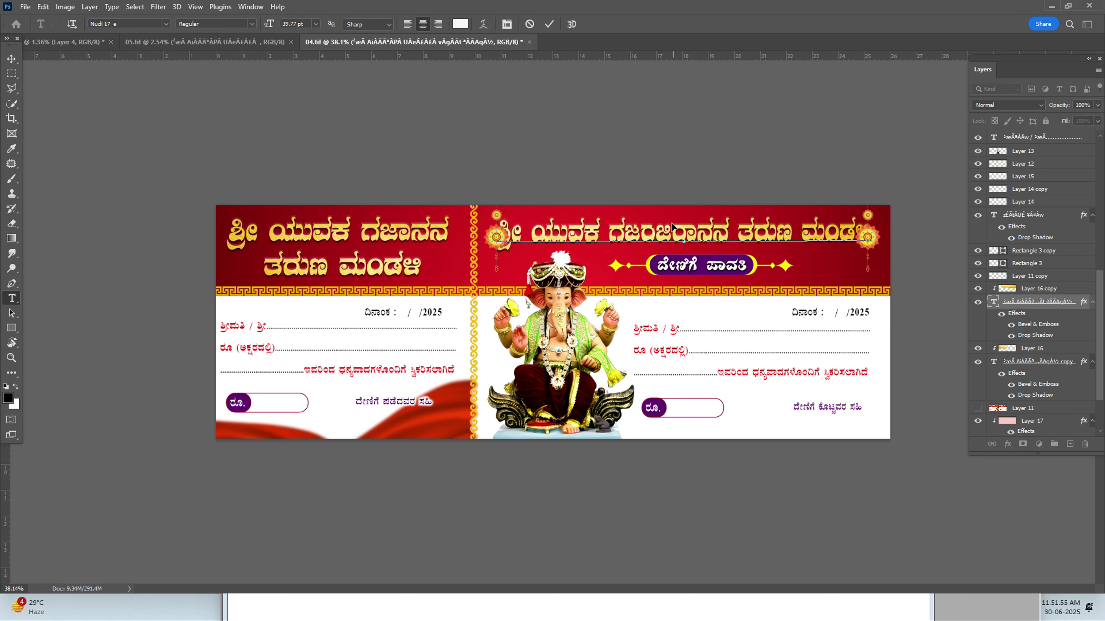
pyautogui.hotkey('ctrl', 'z')
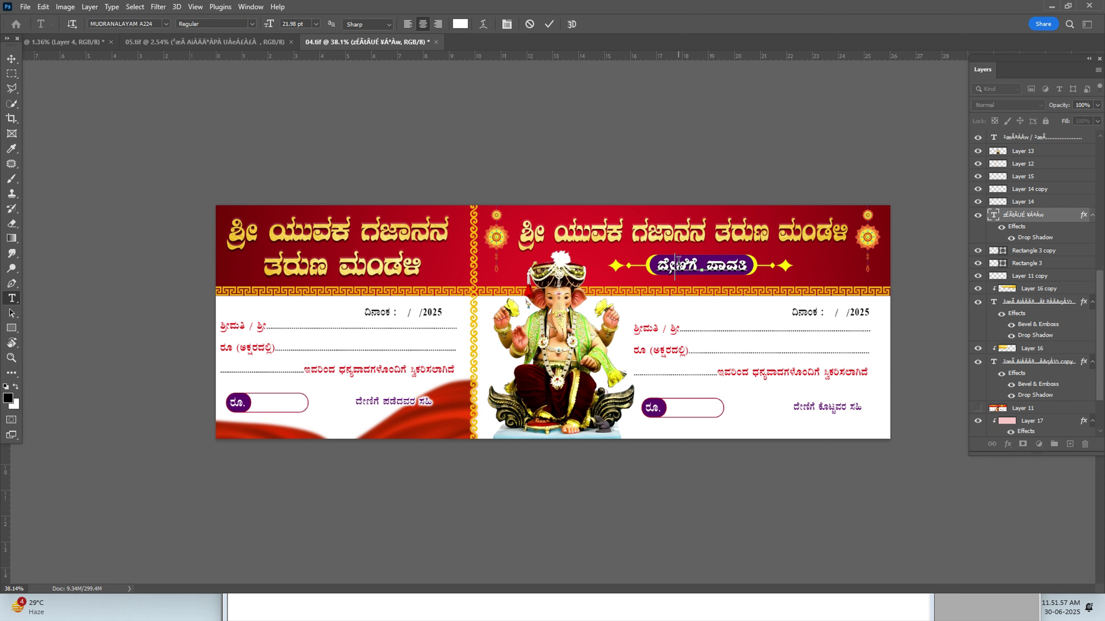
pyautogui.click(698, 326)
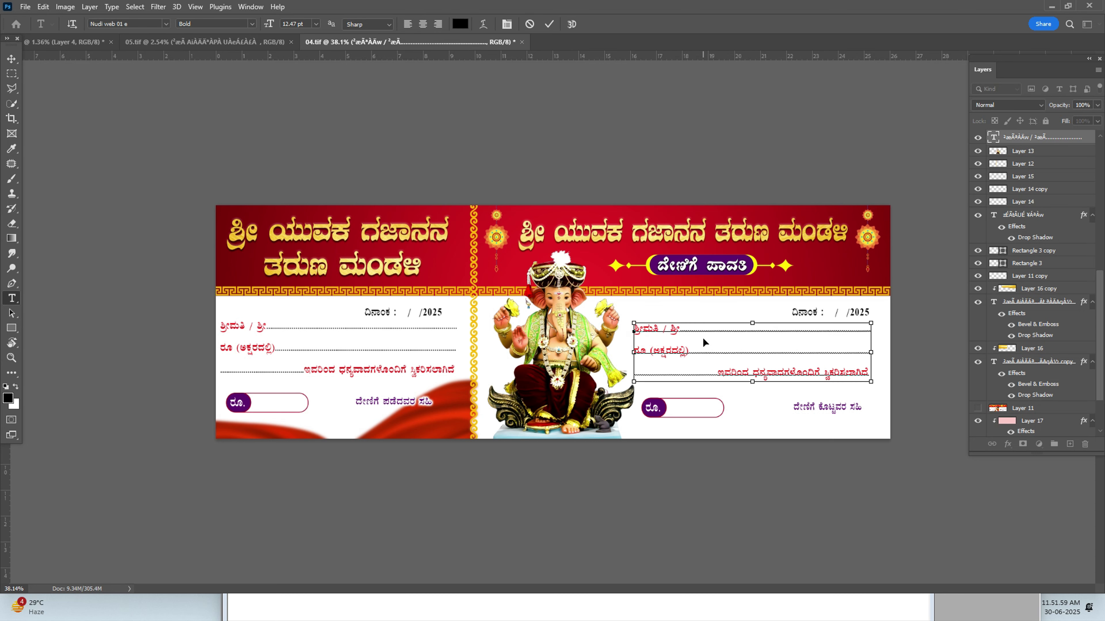
pyautogui.hotkey('ctrl', 'a')
pyautogui.write('ಚ')
pyautogui.hotkey('ctrl', 'z')
pyautogui.click(703, 335)
pyautogui.write('ಜೆಪ')
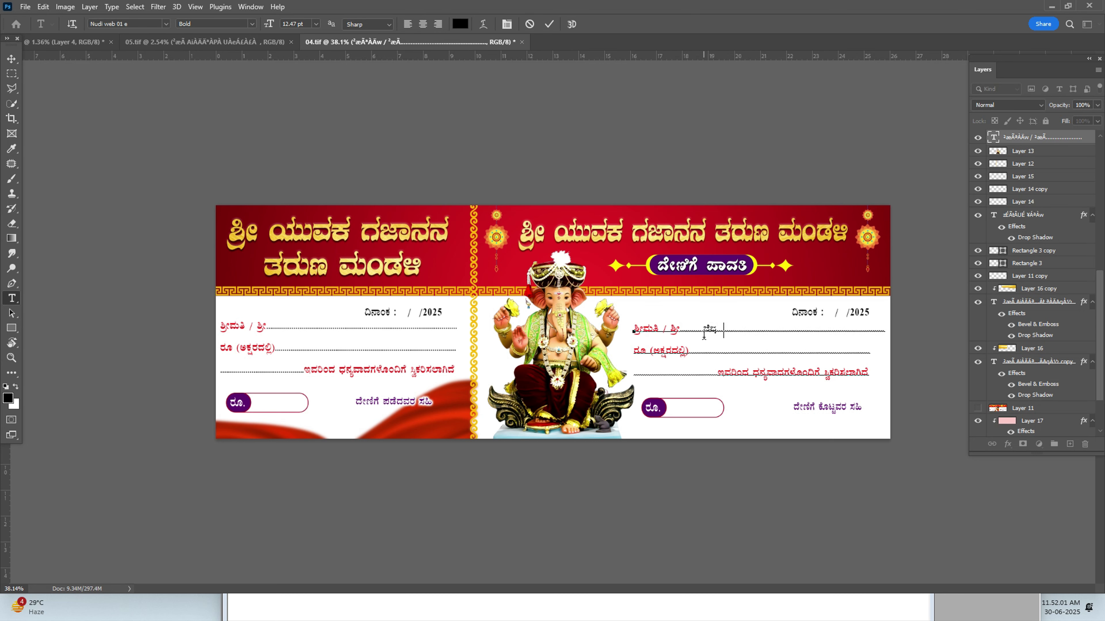
pyautogui.press('Escape')
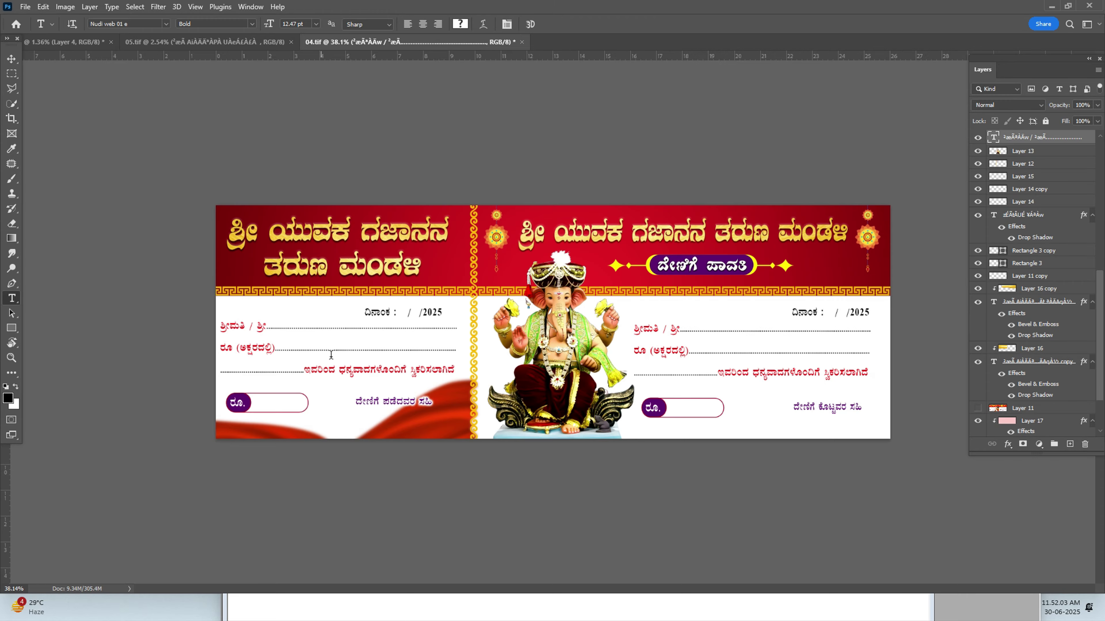
# Examine both receipts of the 04 design up close and the page as a whole.
pyautogui.scroll(8, 430, 370)
pyautogui.moveTo(338, 360); pyautogui.dragTo(496, 378)
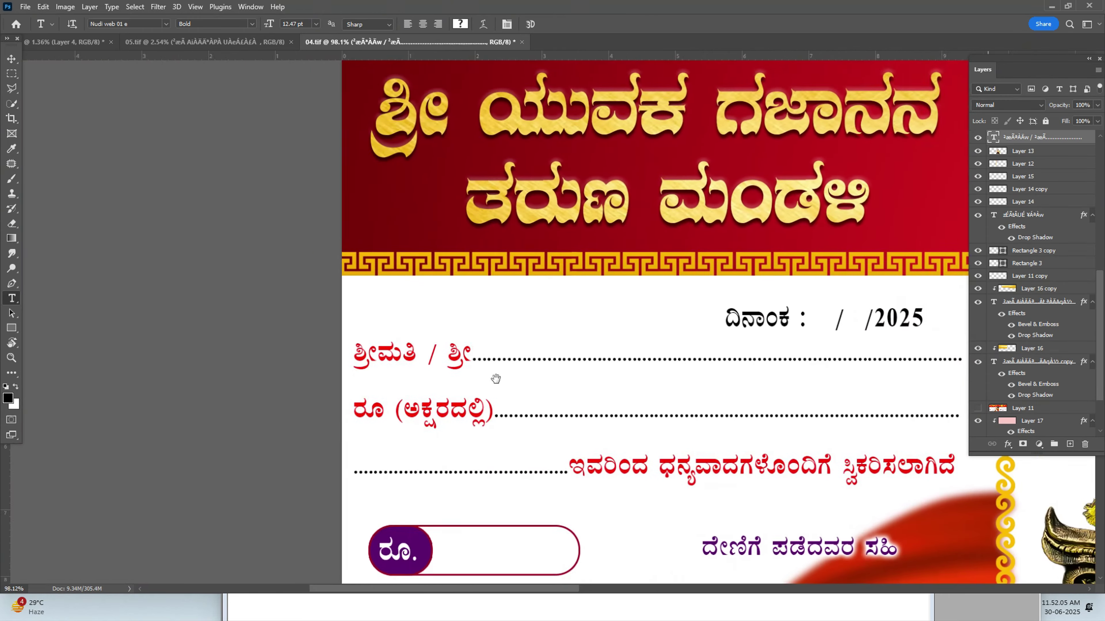
pyautogui.moveTo(805, 383); pyautogui.dragTo(305, 307)
pyautogui.moveTo(871, 422); pyautogui.dragTo(597, 380)
pyautogui.moveTo(804, 335); pyautogui.dragTo(647, 432)
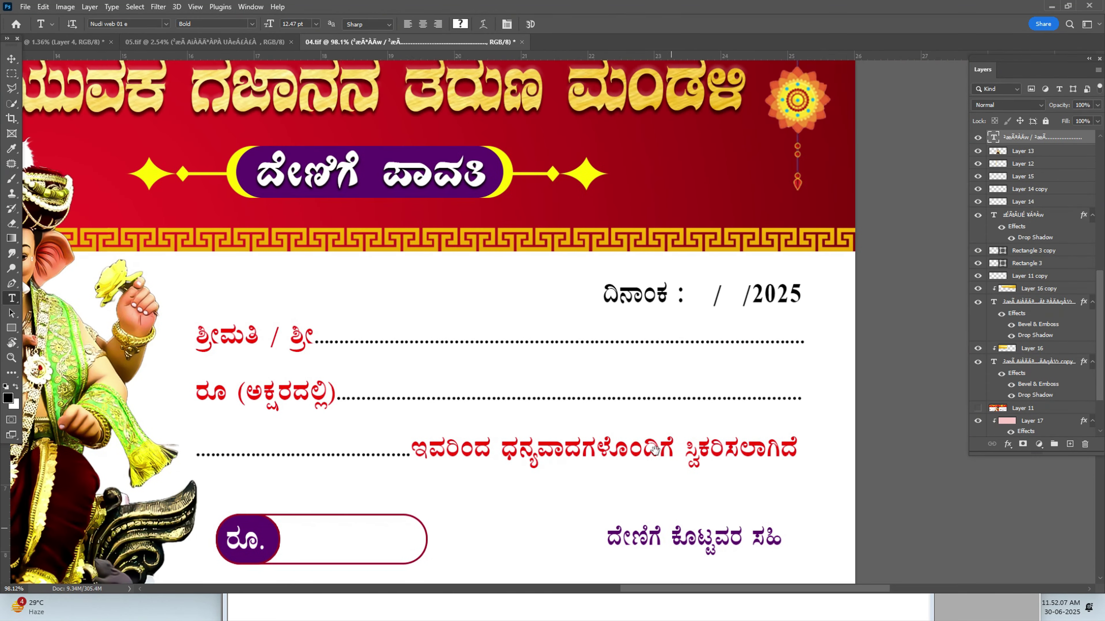
pyautogui.scroll(-2, 648, 432)
pyautogui.scroll(-5, 648, 432)
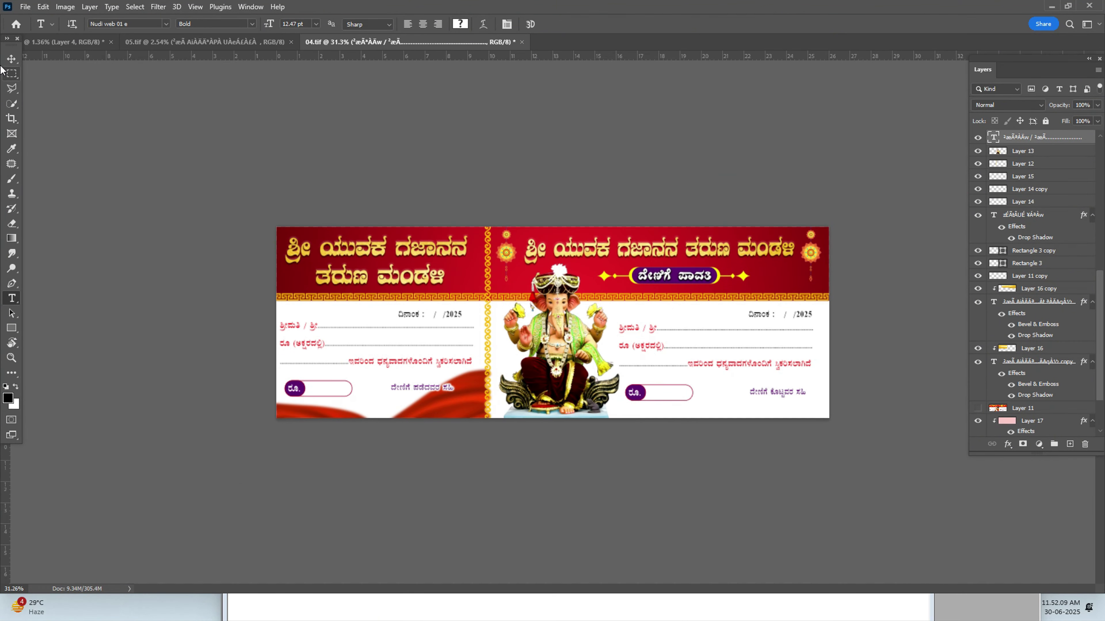
pyautogui.click(10, 59)
pyautogui.scroll(-7, 661, 361)
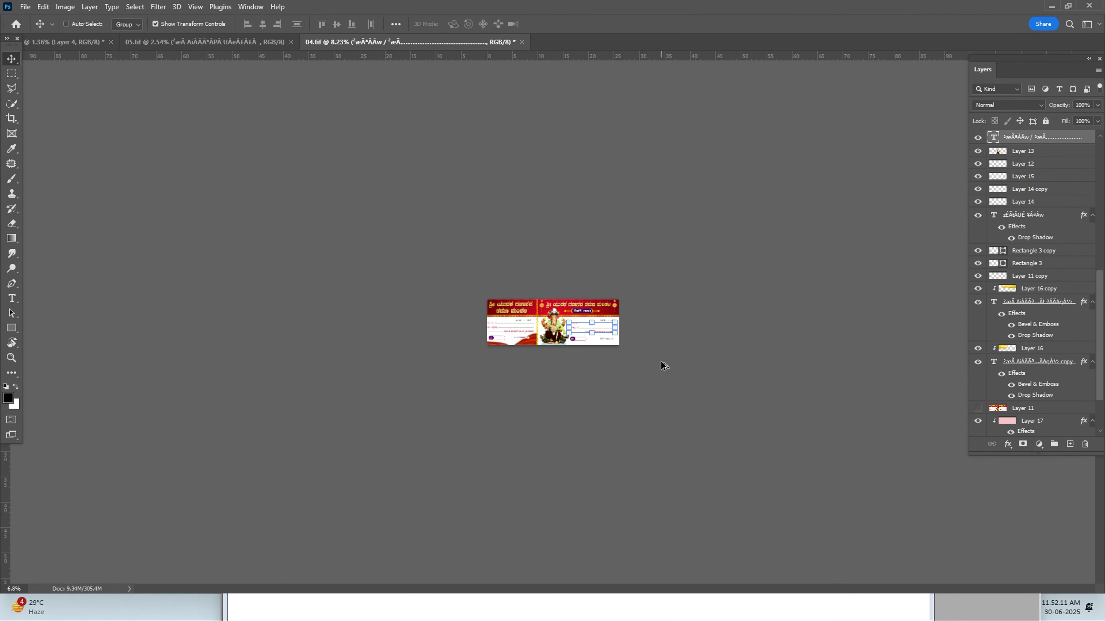
# Open the 03 design from the PSD File folder.
pyautogui.hotkey('ctrl', 'o')
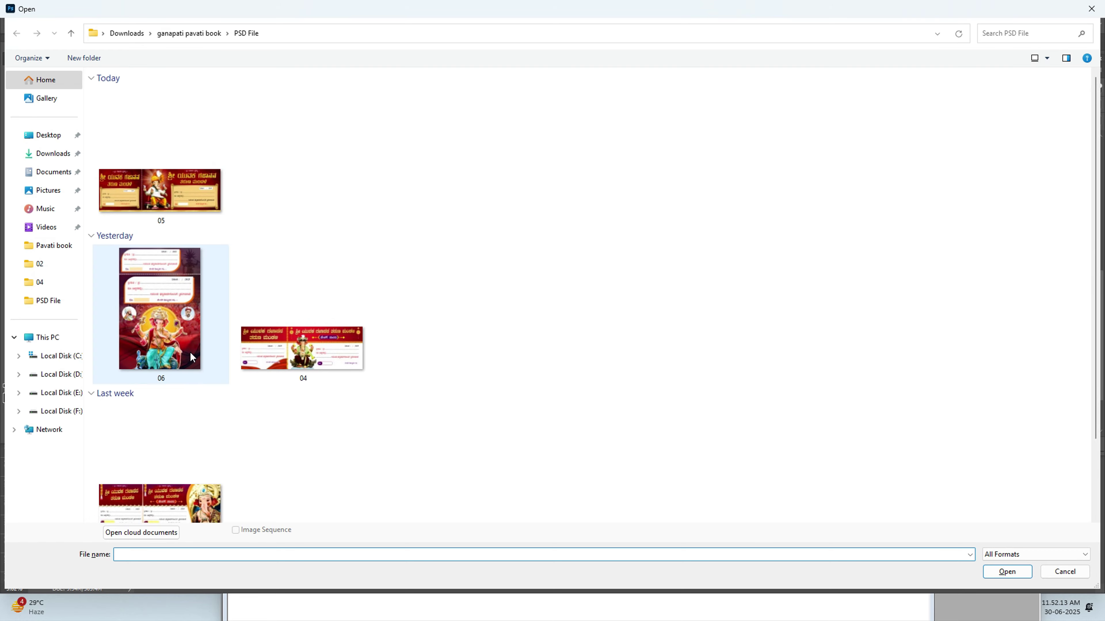
pyautogui.scroll(-1, 174, 391)
pyautogui.click(182, 478)
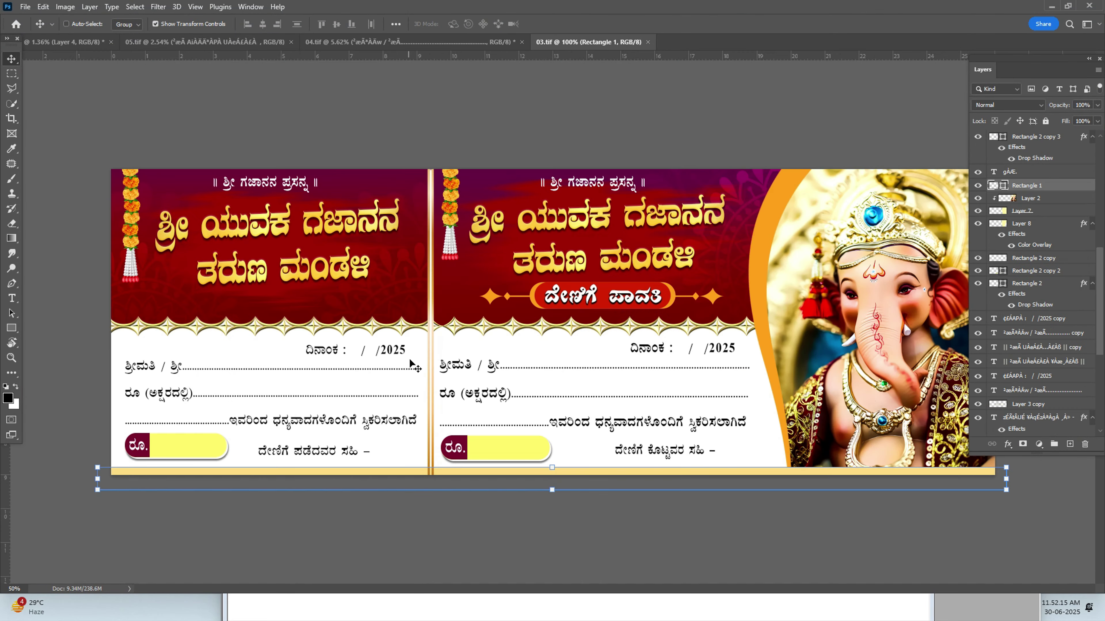
# Examine the 03 design's smaller receipt, larger receipt and Ganesha photo up close, and the page as a whole.
pyautogui.scroll(2, 139, 394)
pyautogui.moveTo(139, 370); pyautogui.dragTo(329, 377)
pyautogui.scroll(2, 328, 377)
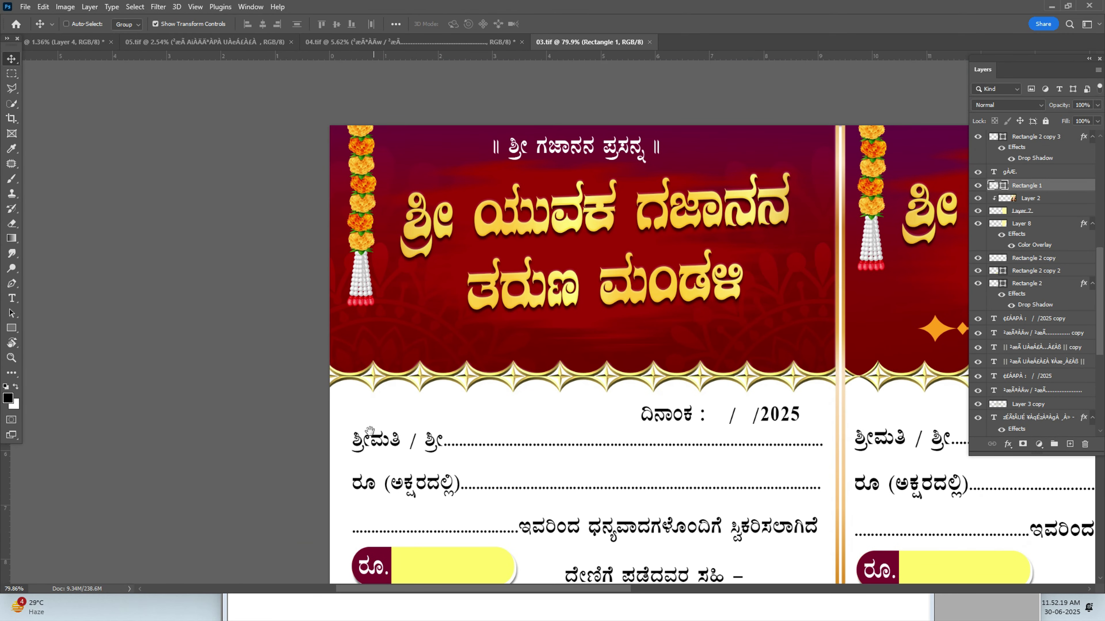
pyautogui.moveTo(772, 416); pyautogui.dragTo(497, 421)
pyautogui.moveTo(738, 419); pyautogui.dragTo(463, 422)
pyautogui.moveTo(818, 425); pyautogui.dragTo(492, 426)
pyautogui.moveTo(753, 428); pyautogui.dragTo(633, 428)
pyautogui.scroll(6, 543, 379)
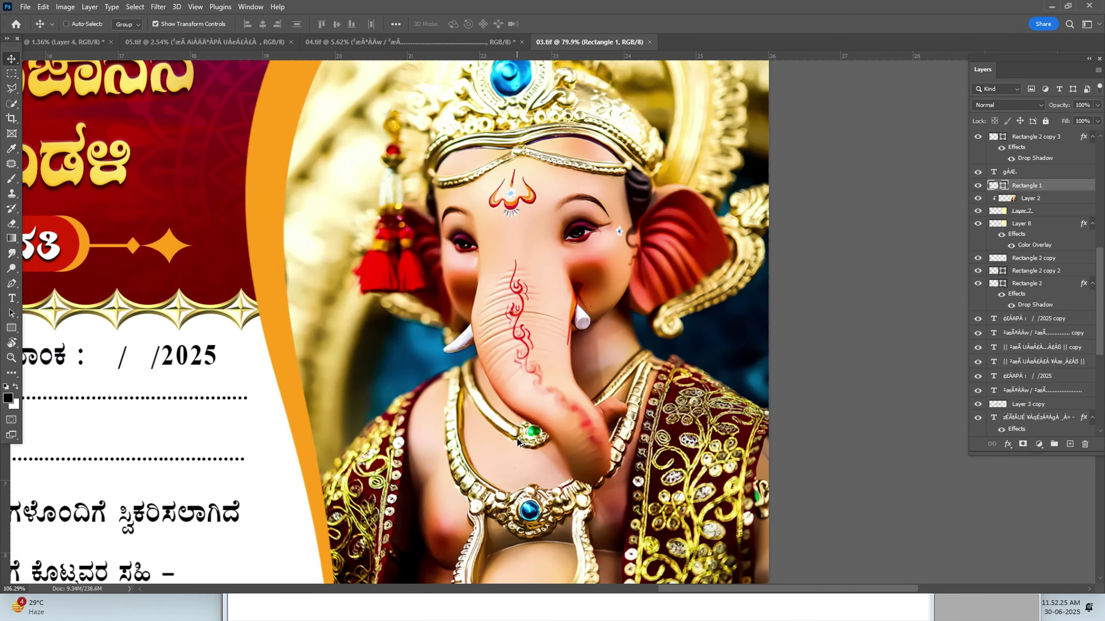
pyautogui.scroll(-8, 543, 379)
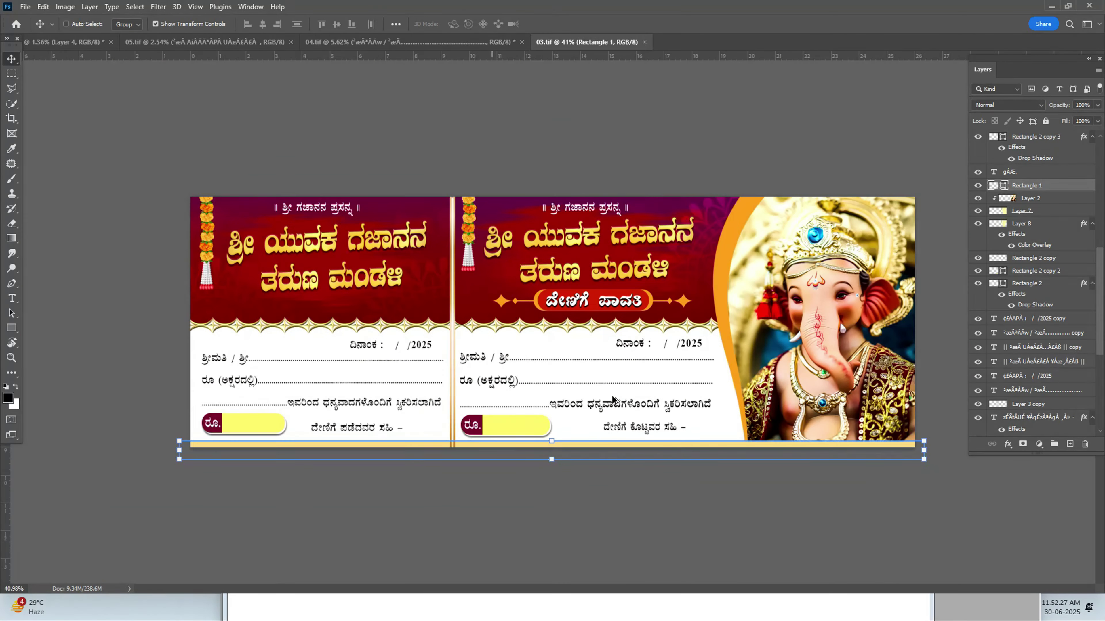
# Try moving the Ganesha photo on Layer 2 and its backing shapes on Layers 7 and 8, separately and together, undoing each move.
pyautogui.moveTo(788, 293); pyautogui.dragTo(672, 323)
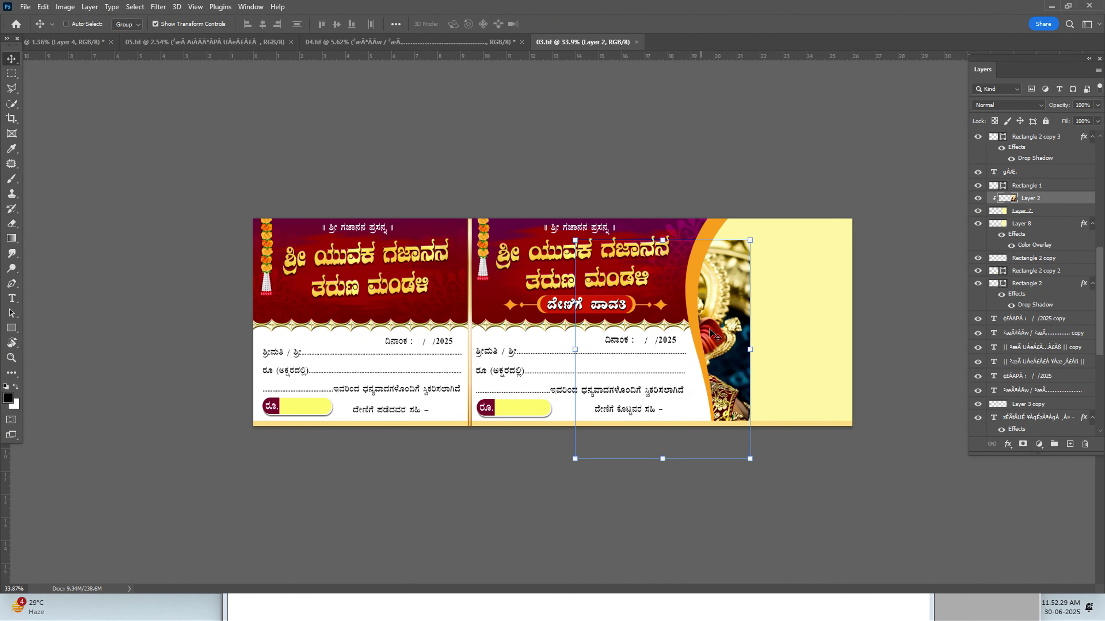
pyautogui.hotkey('ctrl', 'z')
pyautogui.rightClick(759, 281)
pyautogui.click(780, 296)
pyautogui.moveTo(788, 318); pyautogui.dragTo(733, 398)
pyautogui.hotkey('ctrl', 'z')
pyautogui.rightClick(745, 292)
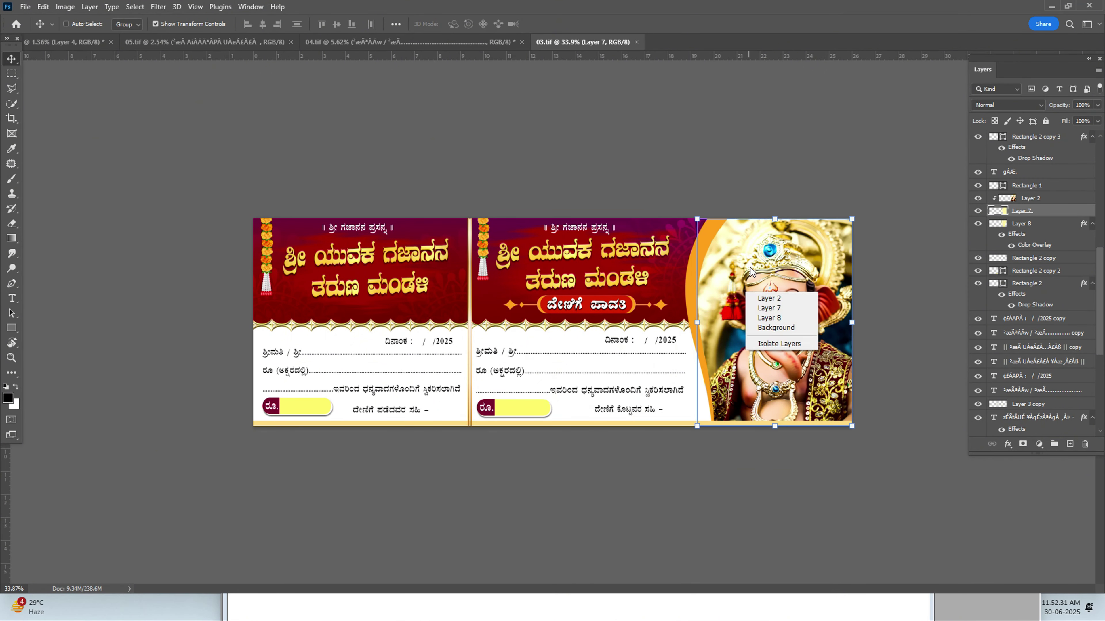
pyautogui.moveTo(729, 349); pyautogui.dragTo(600, 414)
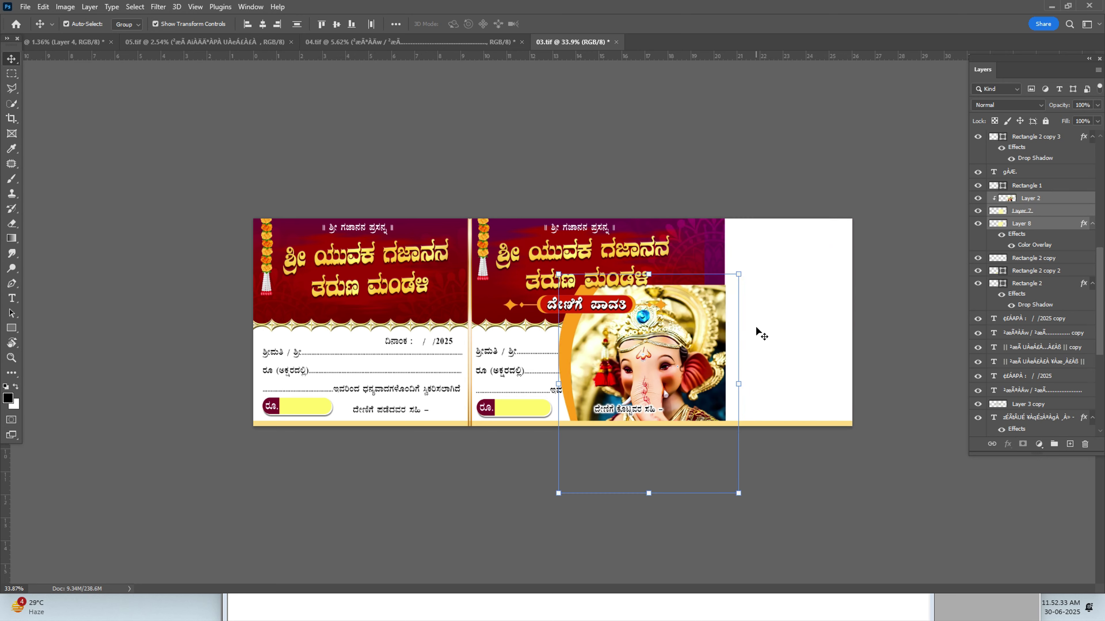
pyautogui.hotkey('ctrl', 'z')
# Try moving the larger receipt's gold title fill on Layer 9 copy 2 and the title text layer beneath it, undoing the moves.
pyautogui.scroll(5, 757, 327)
pyautogui.moveTo(647, 297); pyautogui.dragTo(643, 322)
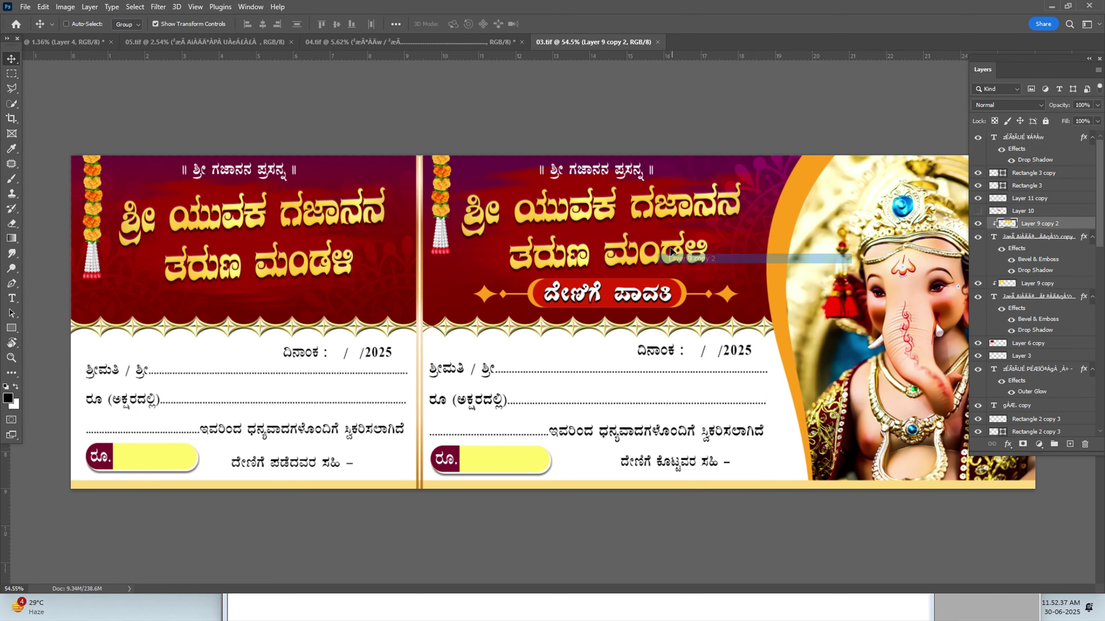
pyautogui.moveTo(670, 251); pyautogui.dragTo(704, 260)
pyautogui.rightClick(680, 208)
pyautogui.rightClick(663, 201)
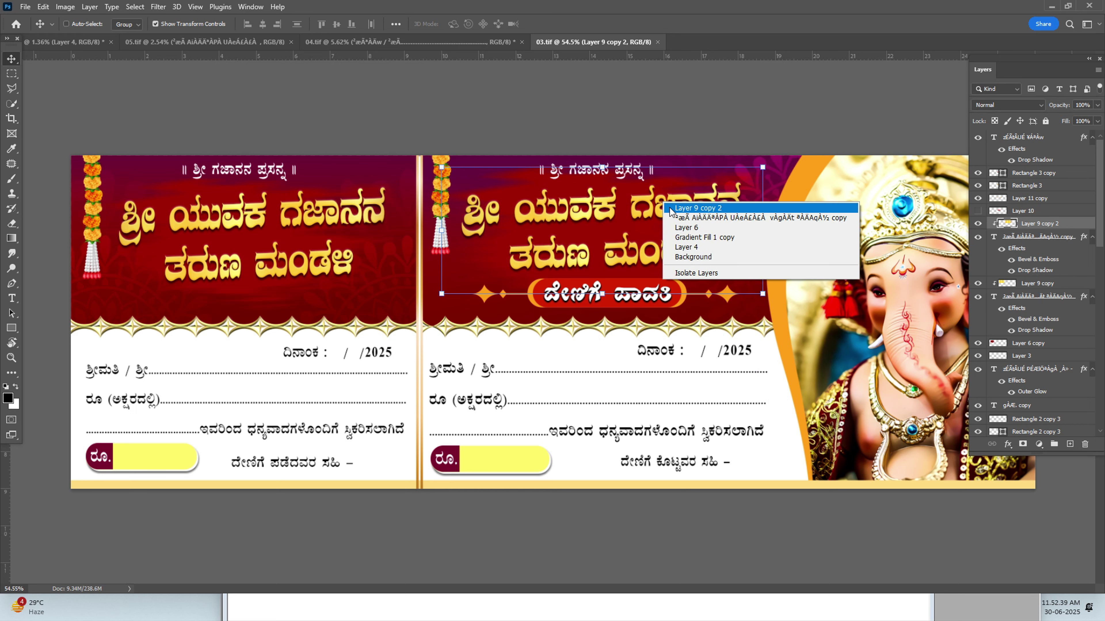
pyautogui.click(673, 218)
pyautogui.moveTo(672, 221); pyautogui.dragTo(698, 263)
pyautogui.hotkey('ctrl', 'z')
# Select the larger receipt's invocation line above the title and its name and amount lines to inspect their text layers.
pyautogui.rightClick(604, 167)
pyautogui.click(614, 173)
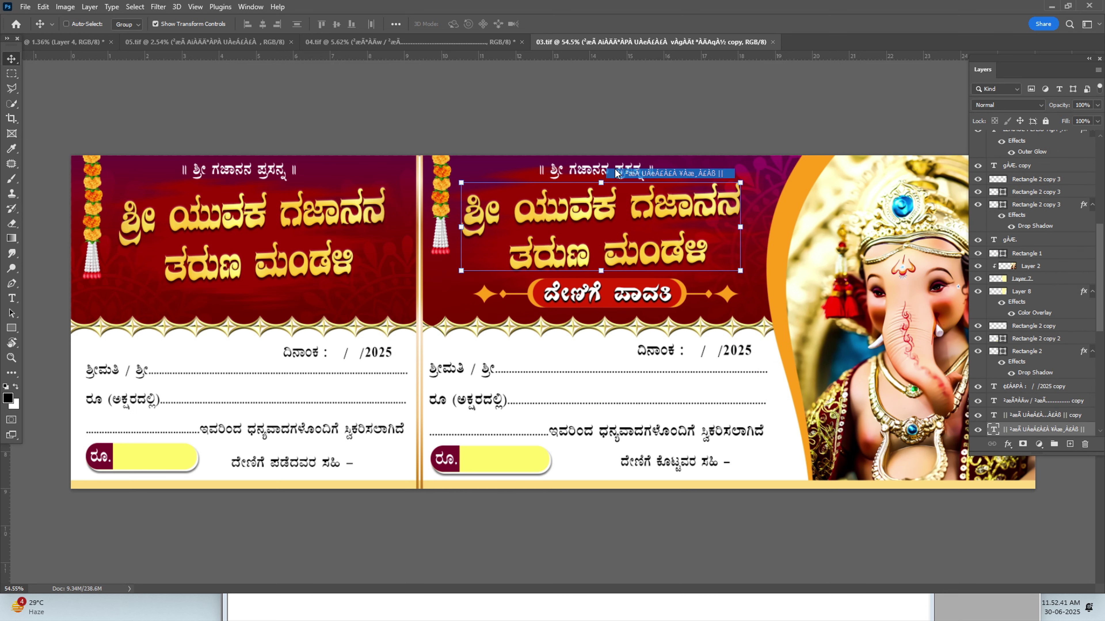
pyautogui.rightClick(452, 373)
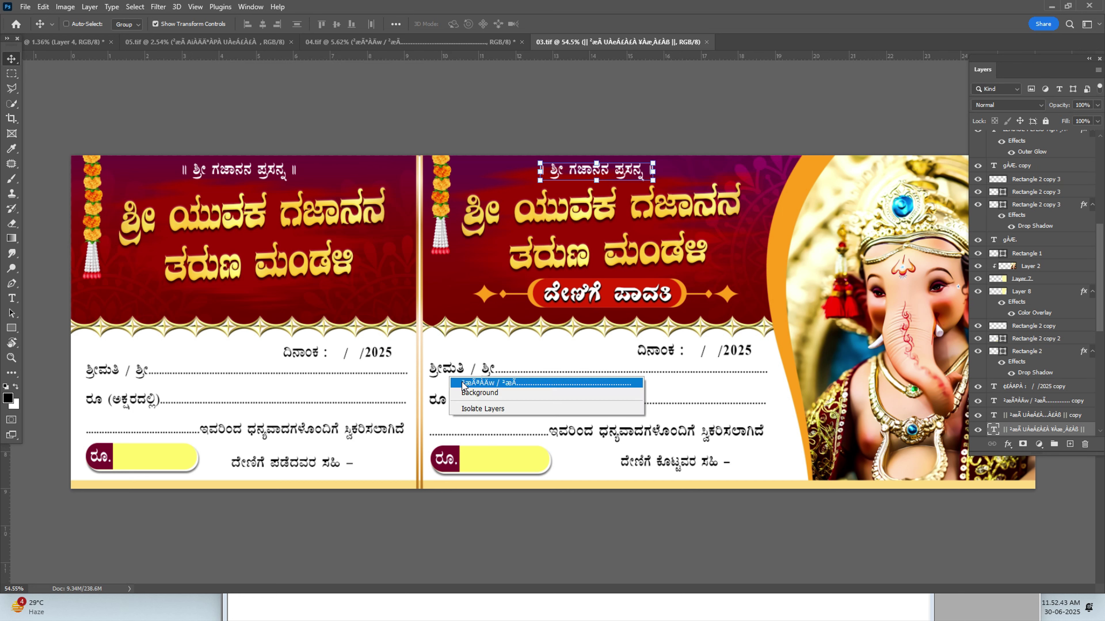
pyautogui.click(474, 381)
# Try moving the larger receipt's linked amount box and the smaller receipt's signature line, undoing each move.
pyautogui.click(478, 467)
pyautogui.moveTo(504, 459); pyautogui.dragTo(527, 465)
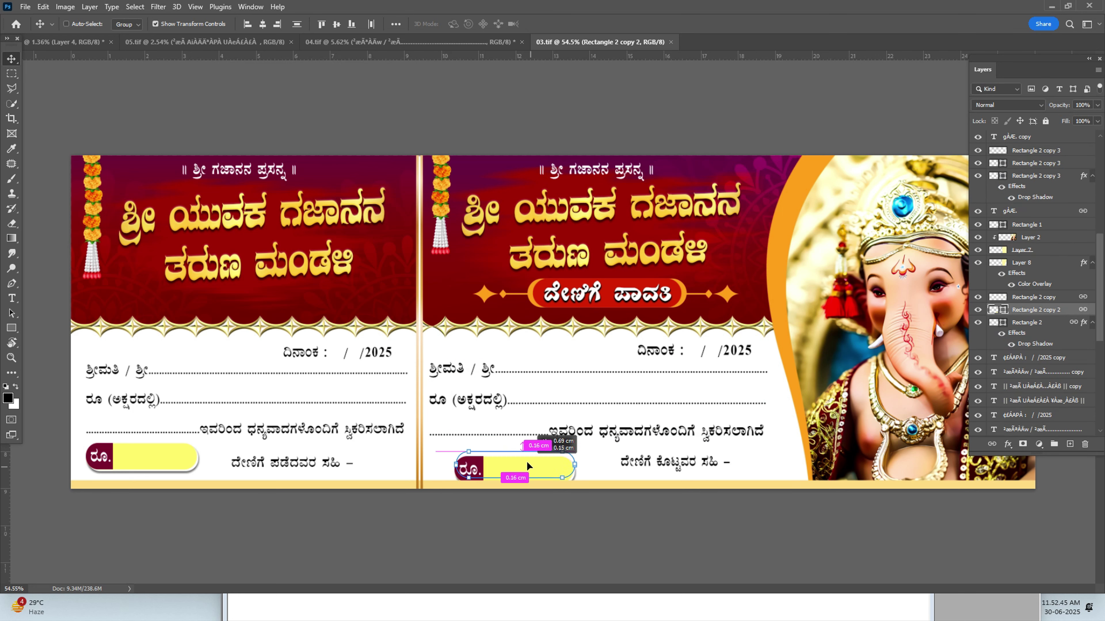
pyautogui.click(328, 473)
pyautogui.moveTo(336, 473); pyautogui.dragTo(350, 461)
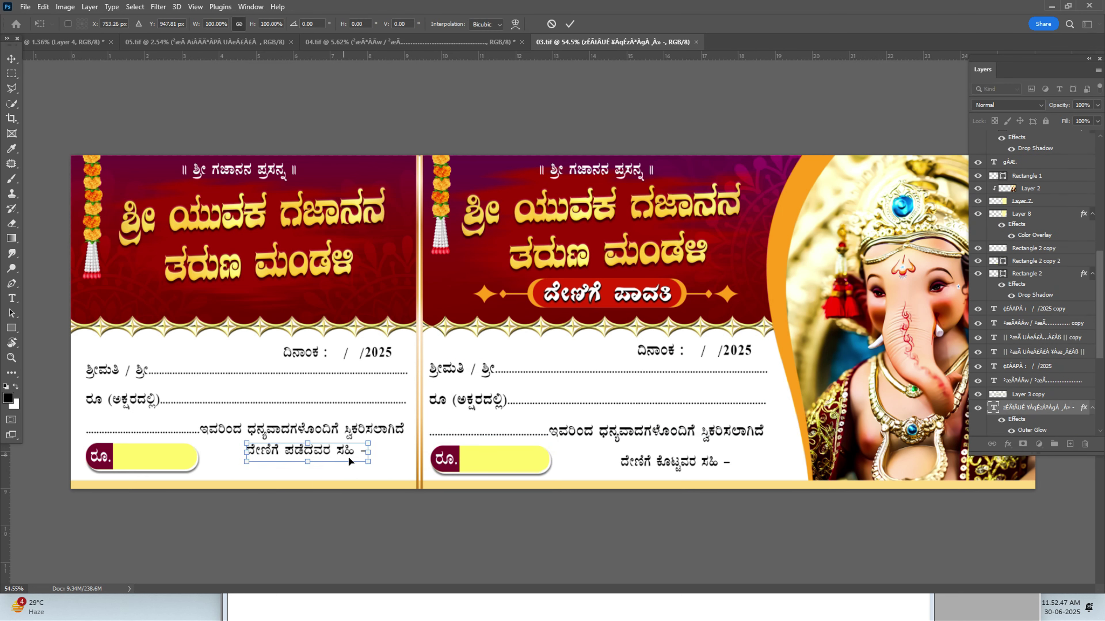
# Select the vertical gold divider between the two receipts on Layer 3 to inspect its layer.
pyautogui.rightClick(377, 487)
pyautogui.click(413, 507)
pyautogui.rightClick(400, 488)
pyautogui.click(419, 493)
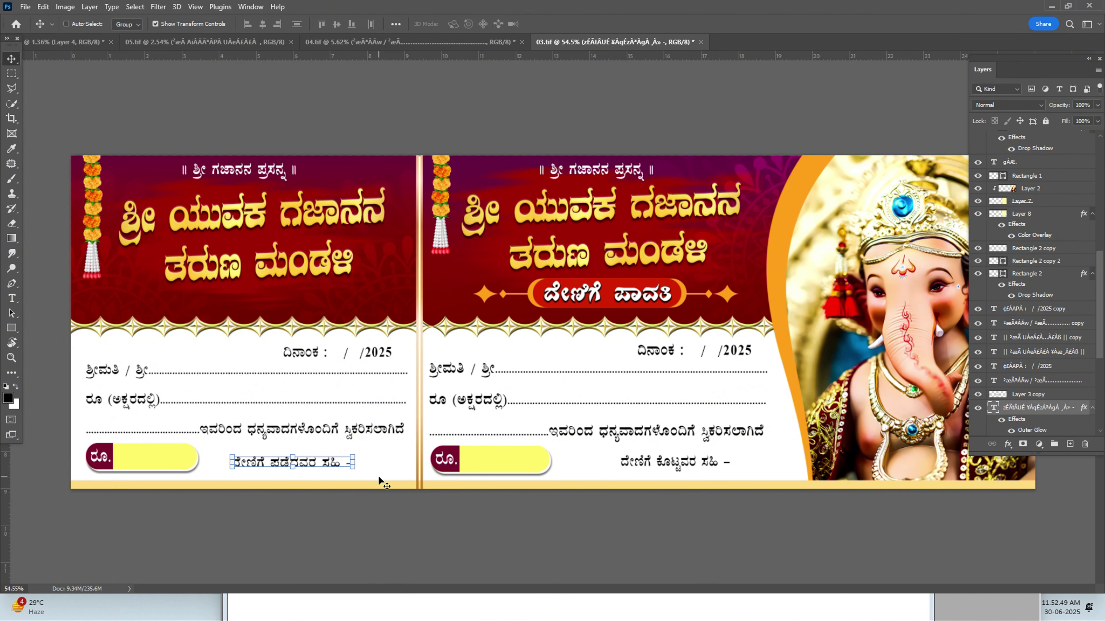
pyautogui.rightClick(422, 487)
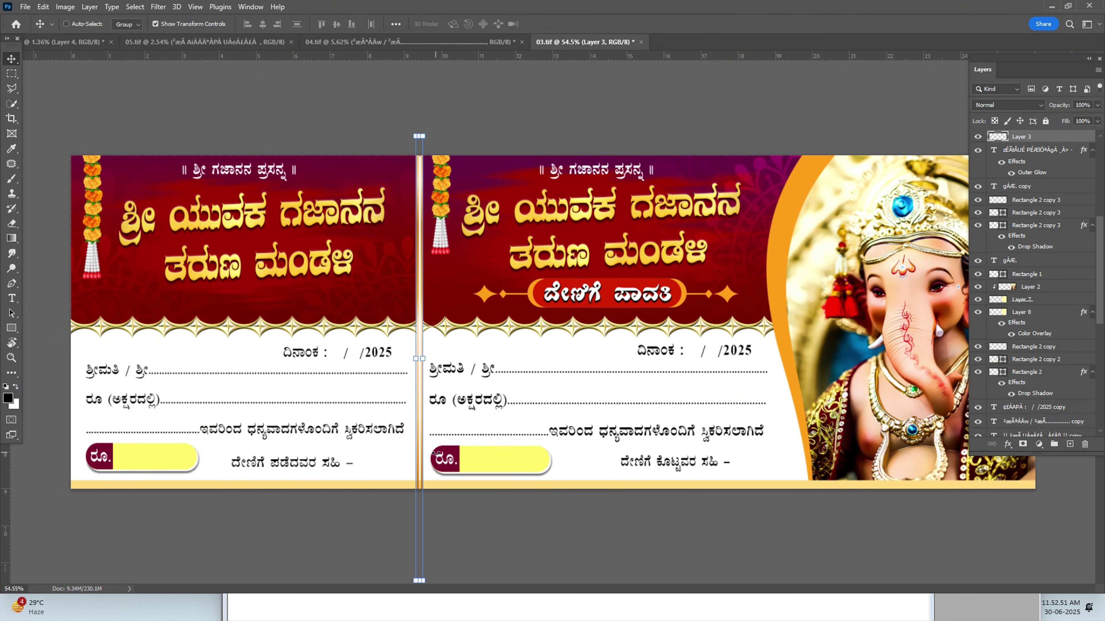
# Try moving the gold ornamental border on Layer 3 copy downward, undoing the move.
pyautogui.click(519, 331)
pyautogui.moveTo(515, 329); pyautogui.dragTo(513, 403)
pyautogui.hotkey('ctrl', 'z')
# Examine the gold ornamental border up close along both receipts as far as the Ganesha photo.
pyautogui.scroll(2, 399, 323)
pyautogui.scroll(5, 216, 309)
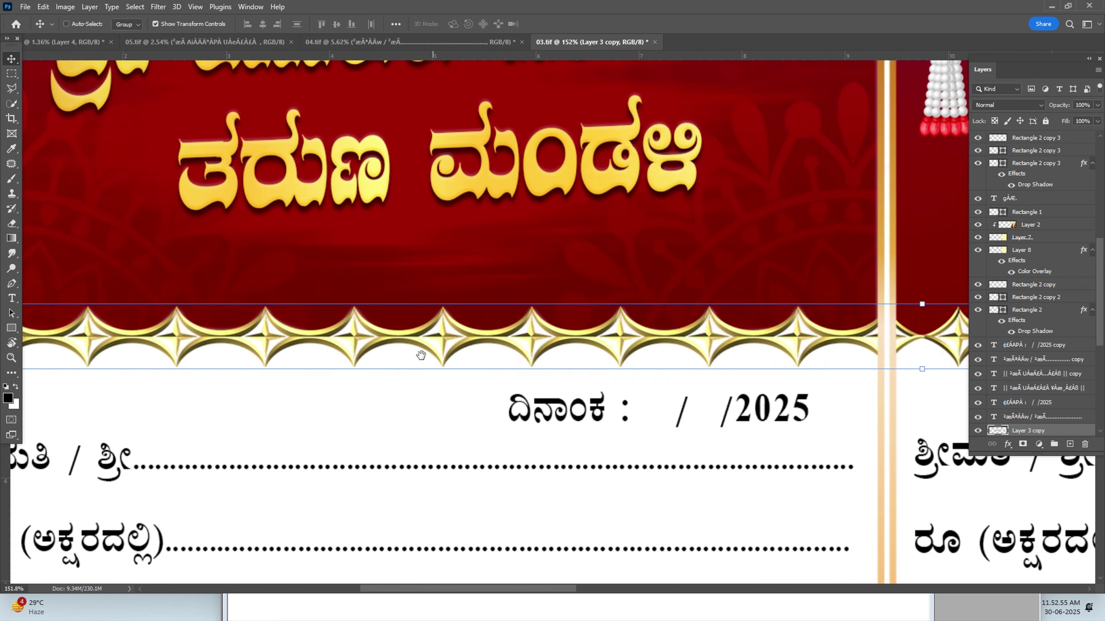
pyautogui.scroll(1, 286, 339)
pyautogui.moveTo(756, 367); pyautogui.dragTo(74, 378)
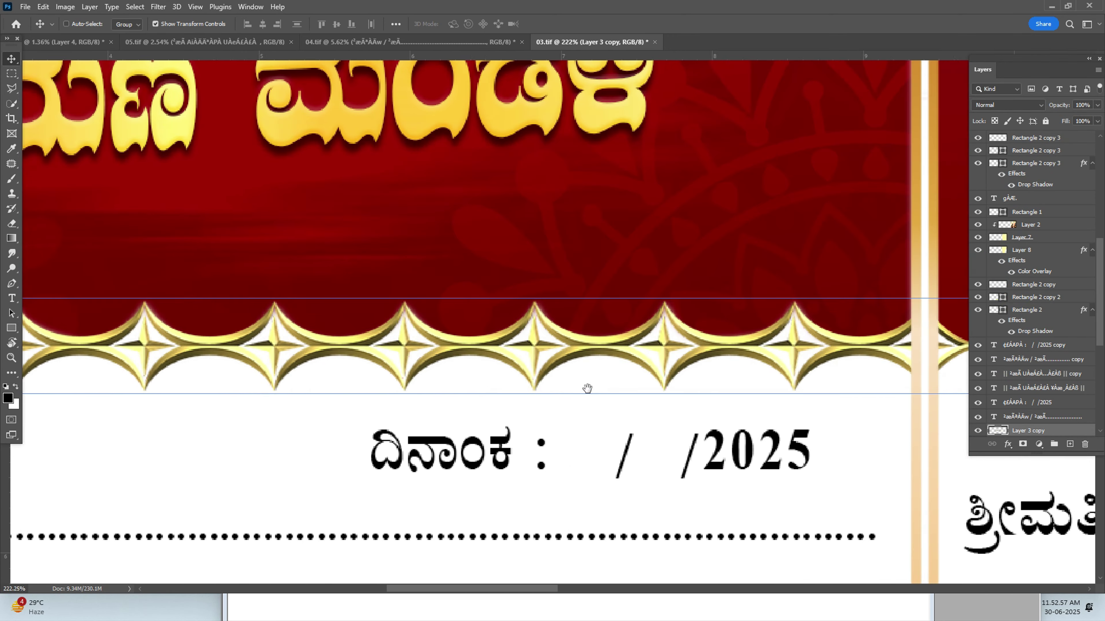
pyautogui.moveTo(744, 388); pyautogui.dragTo(69, 388)
pyautogui.moveTo(666, 387); pyautogui.dragTo(125, 393)
pyautogui.scroll(-6, 674, 401)
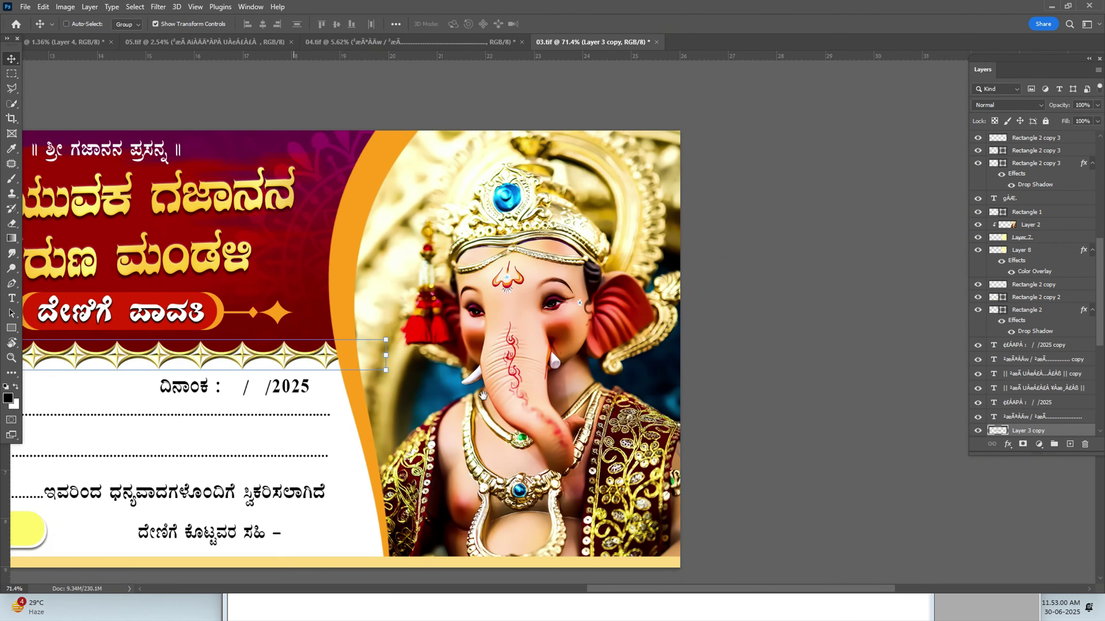
pyautogui.moveTo(483, 395); pyautogui.dragTo(1000, 394)
pyautogui.scroll(-2, 345, 366)
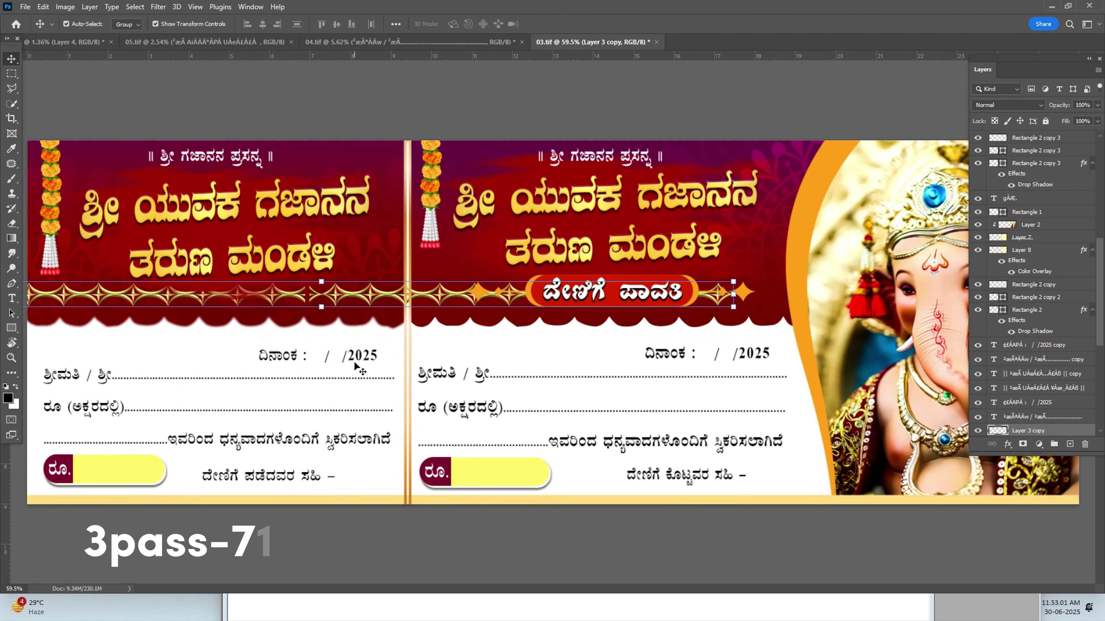
# Try moving the smaller receipt's header gradient on Gradient Fill 1 and the larger receipt's header shape on Layer 4, undoing the moves.
pyautogui.click(393, 286)
pyautogui.moveTo(393, 286); pyautogui.dragTo(389, 248)
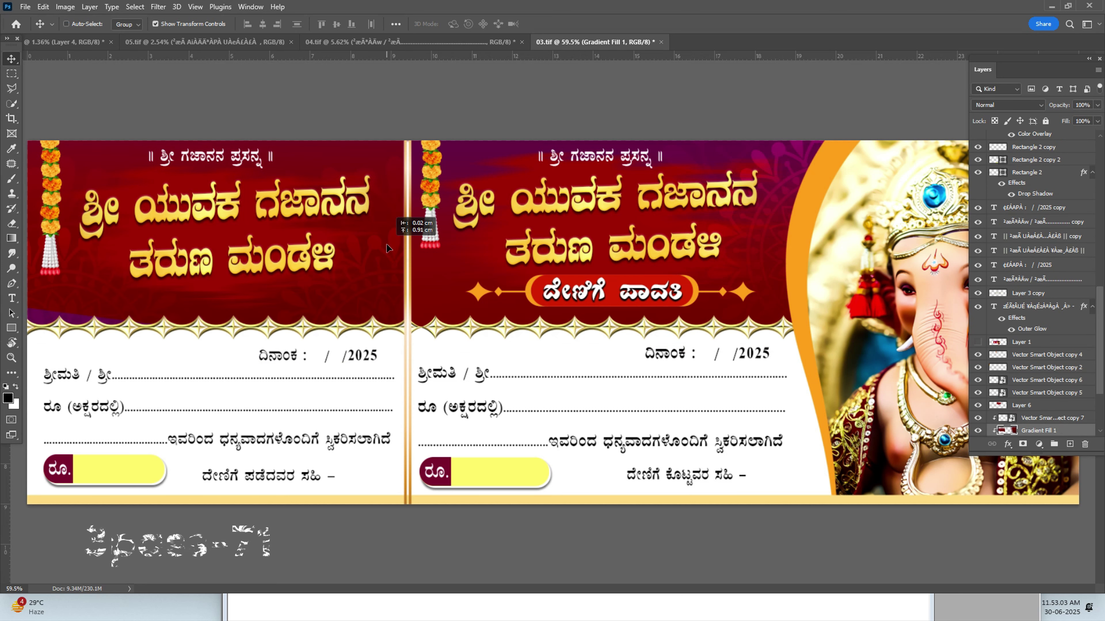
pyautogui.click(387, 291)
pyautogui.moveTo(387, 291); pyautogui.dragTo(374, 282)
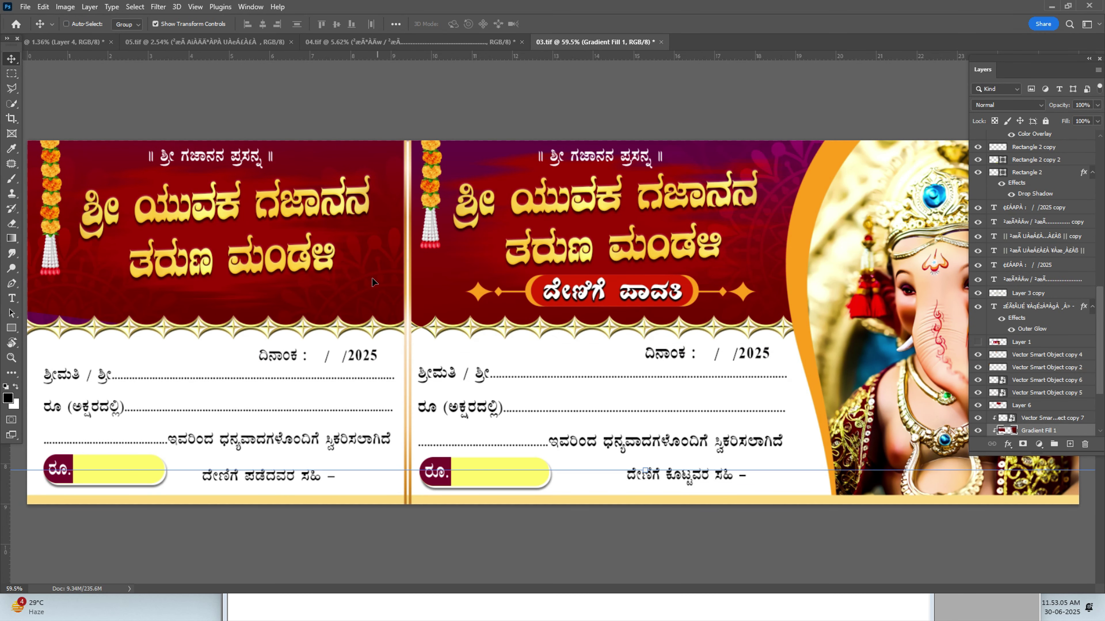
pyautogui.click(399, 306)
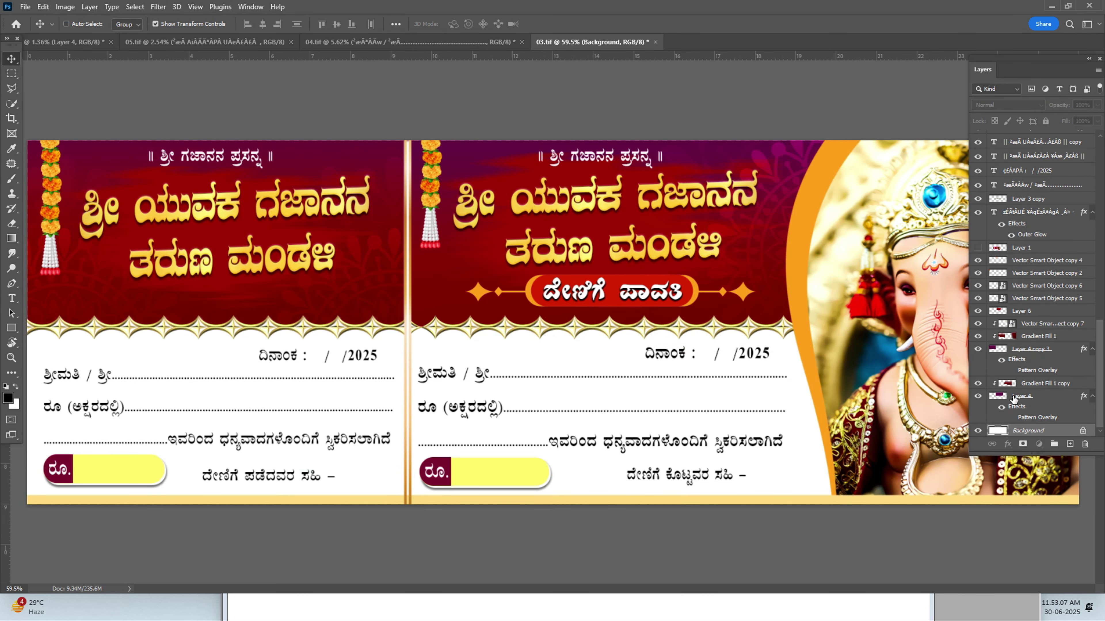
pyautogui.moveTo(574, 256); pyautogui.dragTo(564, 264)
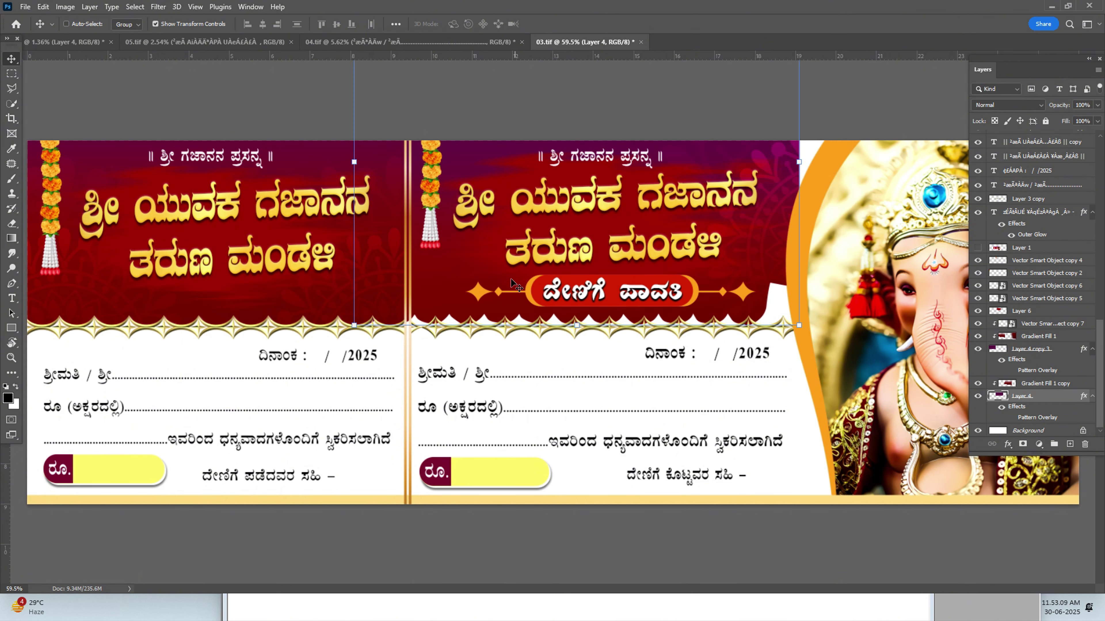
# Try moving the smaller receipt's flower garland on Vector Smart Object copy 2, undoing the move.
pyautogui.scroll(-3, 512, 282)
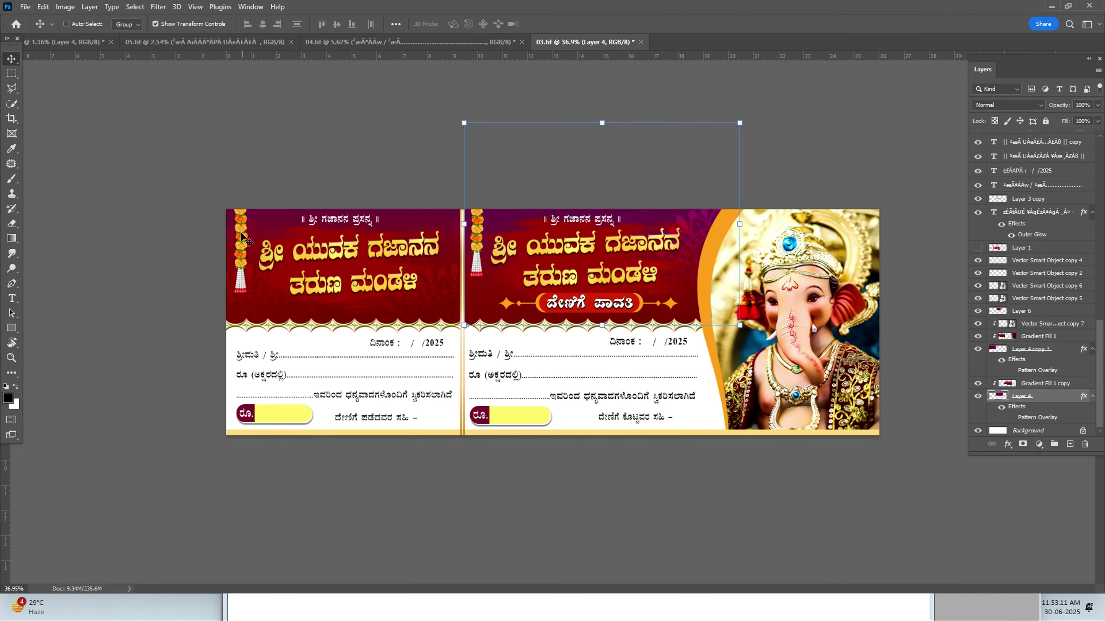
pyautogui.rightClick(242, 233)
pyautogui.click(278, 251)
pyautogui.click(250, 244)
pyautogui.moveTo(285, 242); pyautogui.dragTo(286, 245)
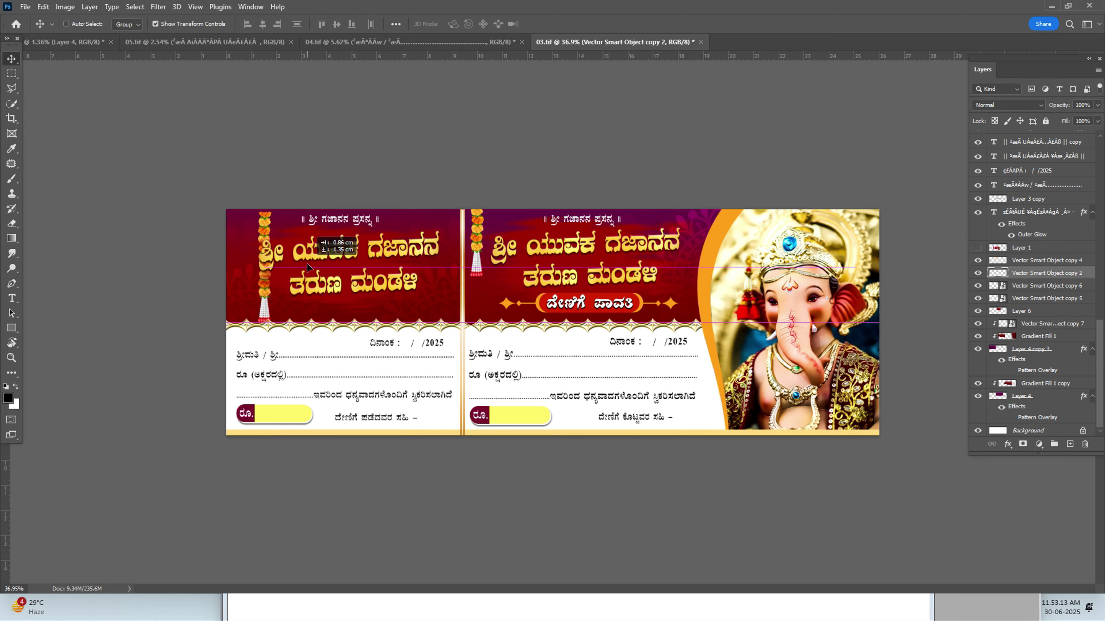
# Examine the Ganesha photo and the larger receipt's title area up close, and the 03 design as a whole.
pyautogui.scroll(-1, 440, 381)
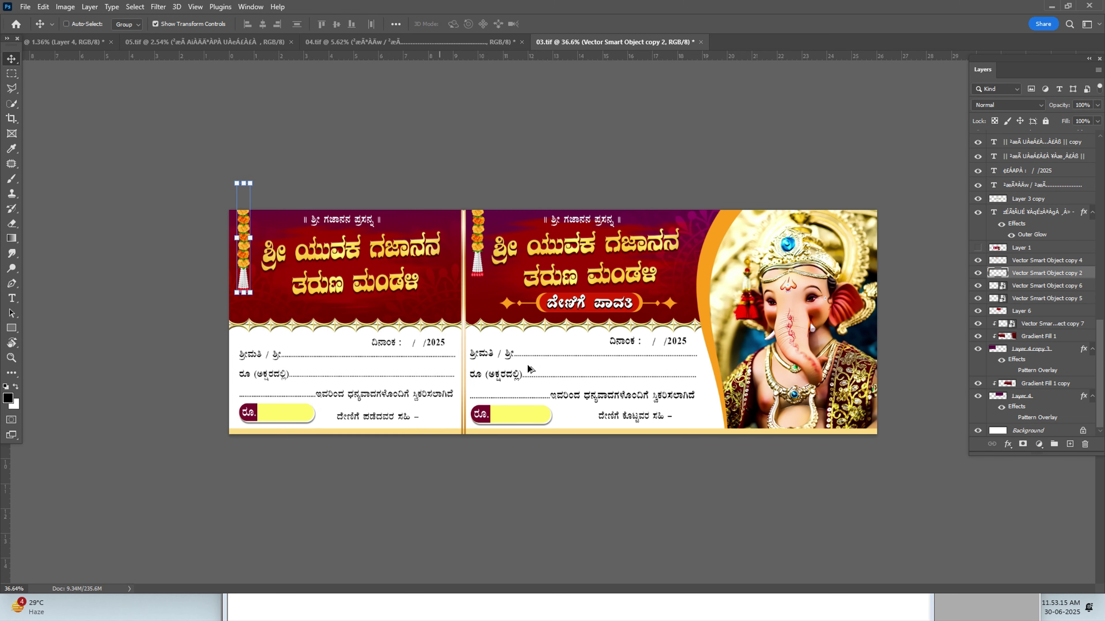
pyautogui.scroll(5, 596, 340)
pyautogui.moveTo(735, 342); pyautogui.dragTo(112, 352)
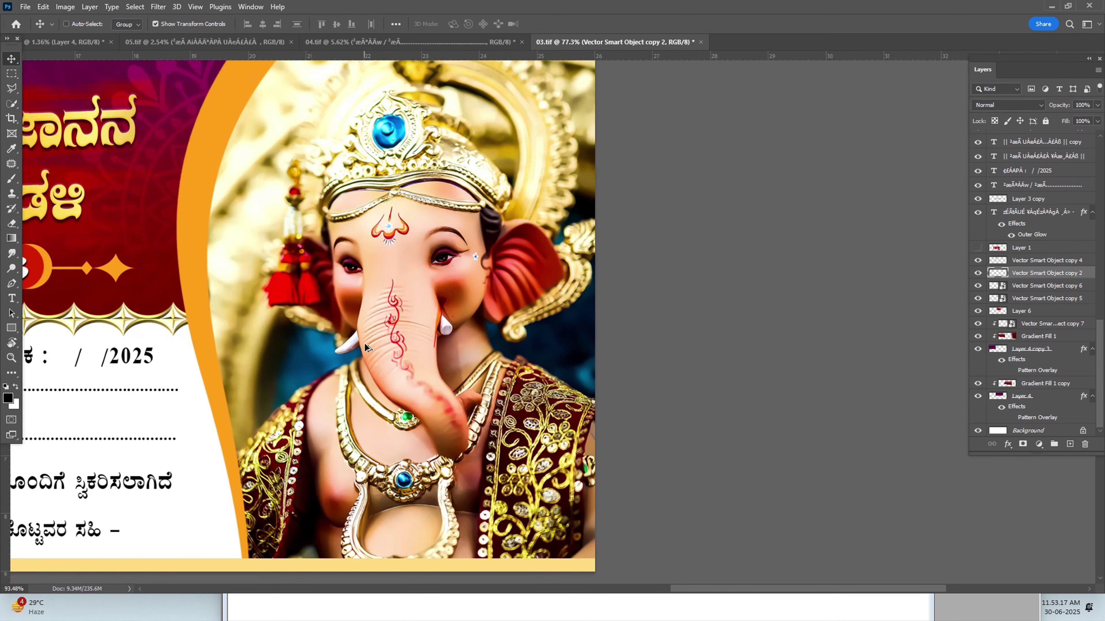
pyautogui.scroll(2, 387, 331)
pyautogui.moveTo(386, 332); pyautogui.dragTo(372, 484)
pyautogui.scroll(-4, 367, 376)
pyautogui.moveTo(109, 370); pyautogui.dragTo(413, 308)
pyautogui.scroll(6, 413, 308)
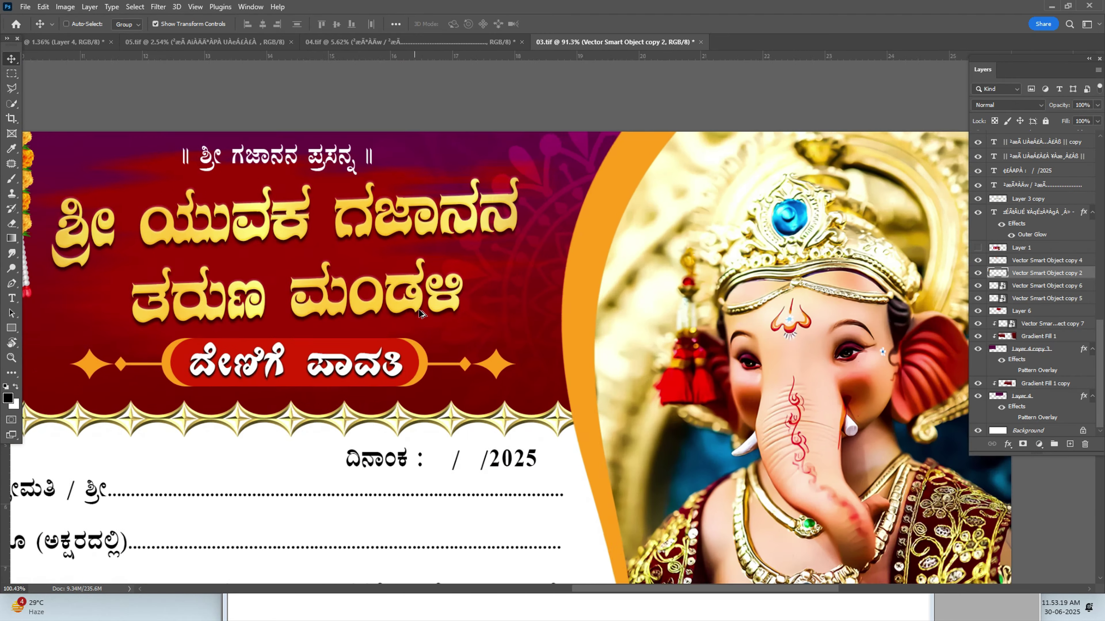
pyautogui.scroll(-15, 413, 308)
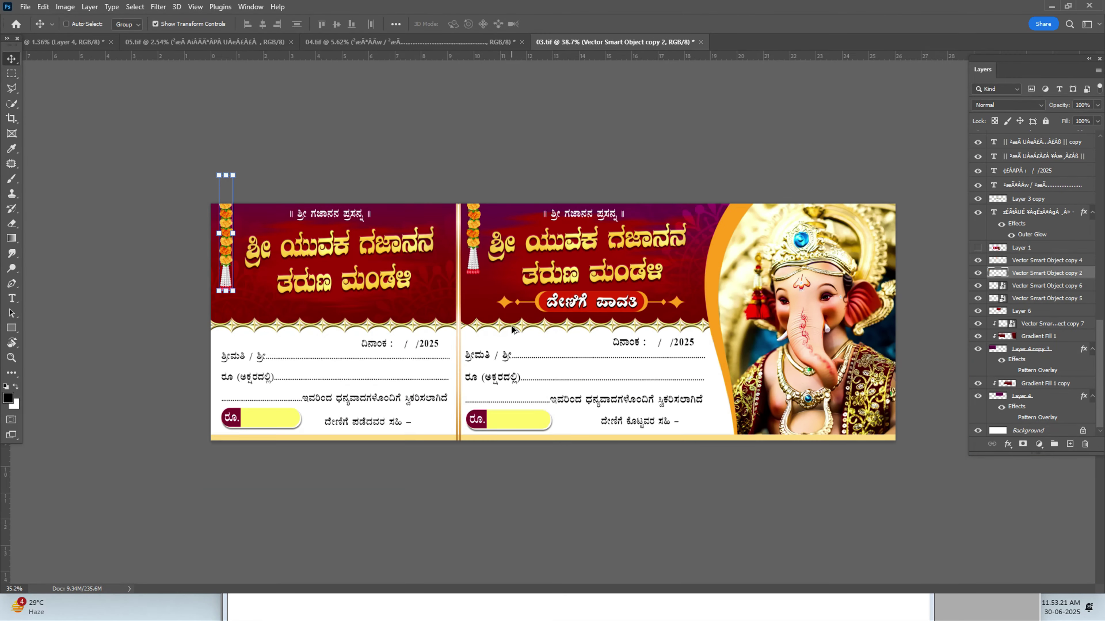
pyautogui.scroll(-12, 510, 325)
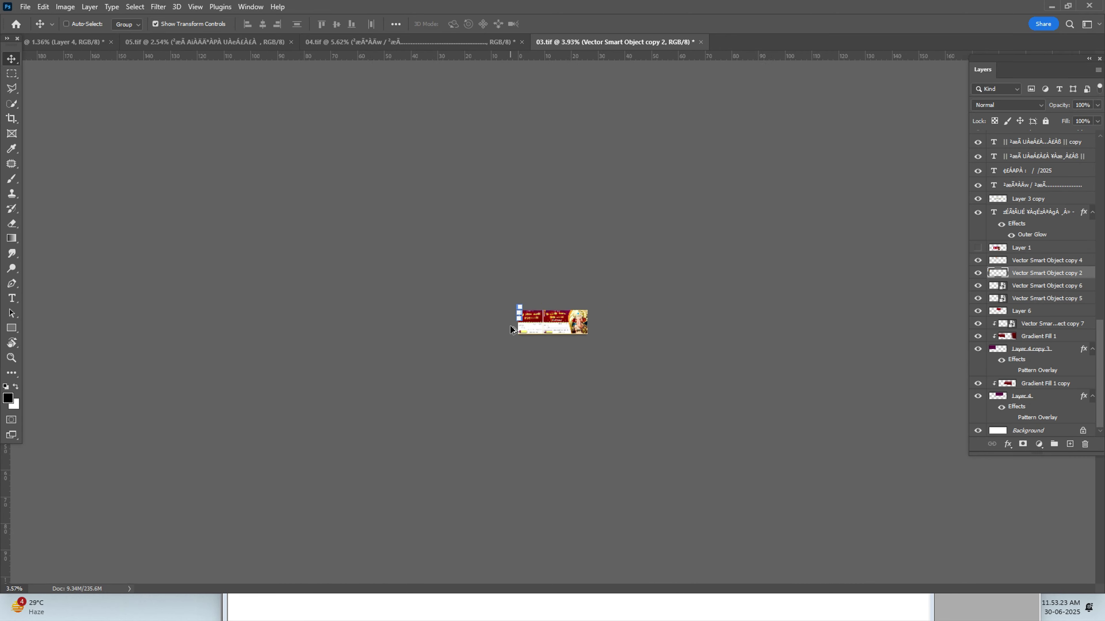